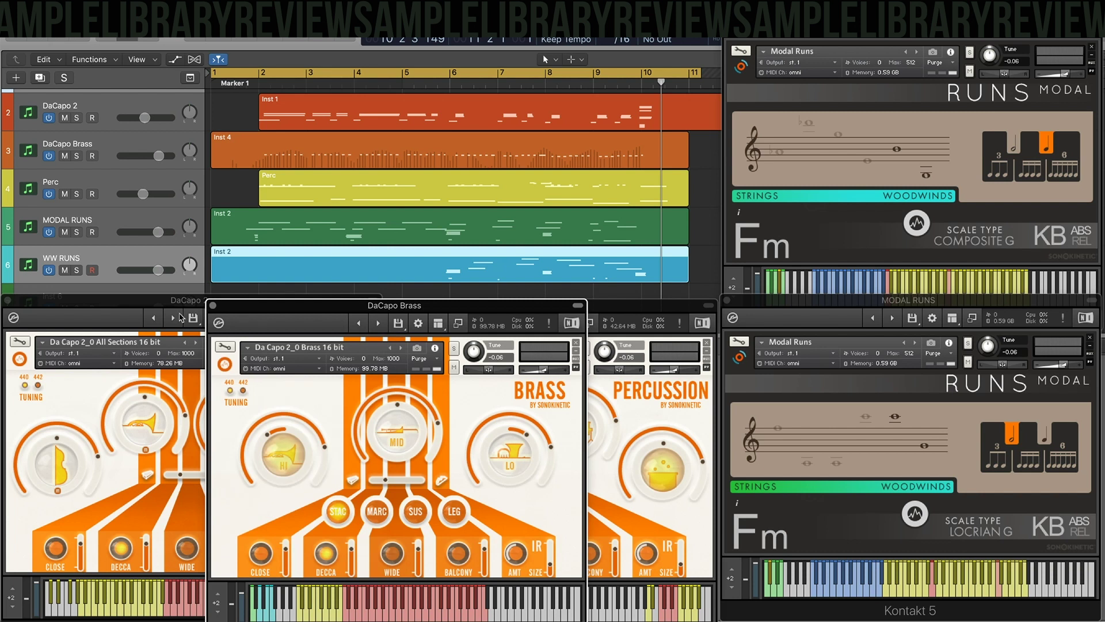
Bring the DaCapo 2 instrument window and both Modal Runs windows forward, and examine the Strings/Woodwinds bar.
{"action": "left_click", "coordinate": [161, 303]}
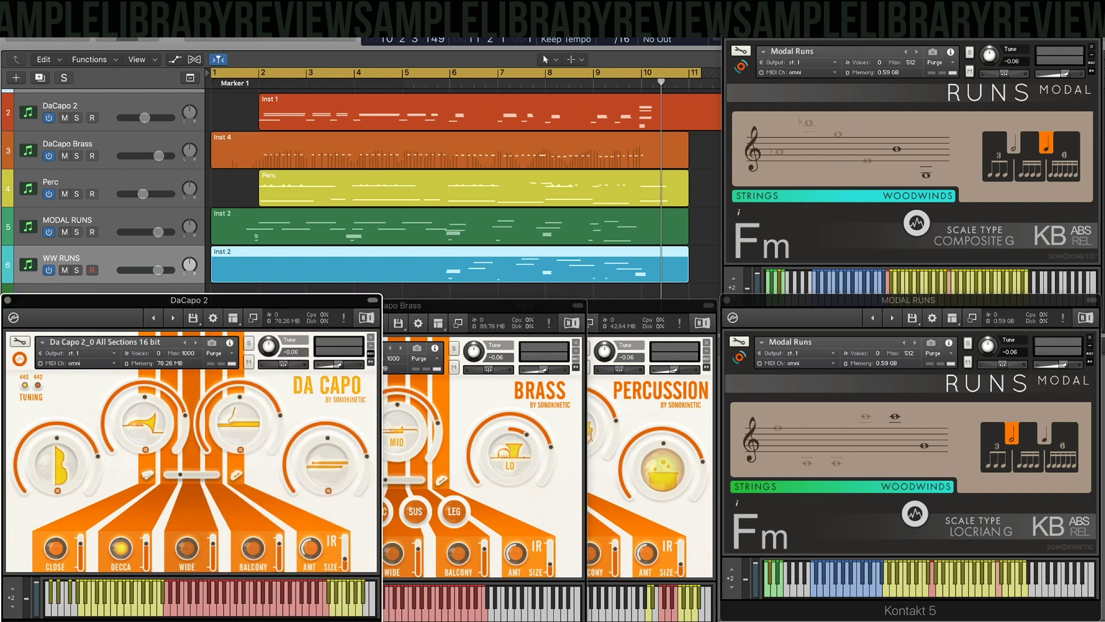
{"action": "left_click", "coordinate": [907, 11]}
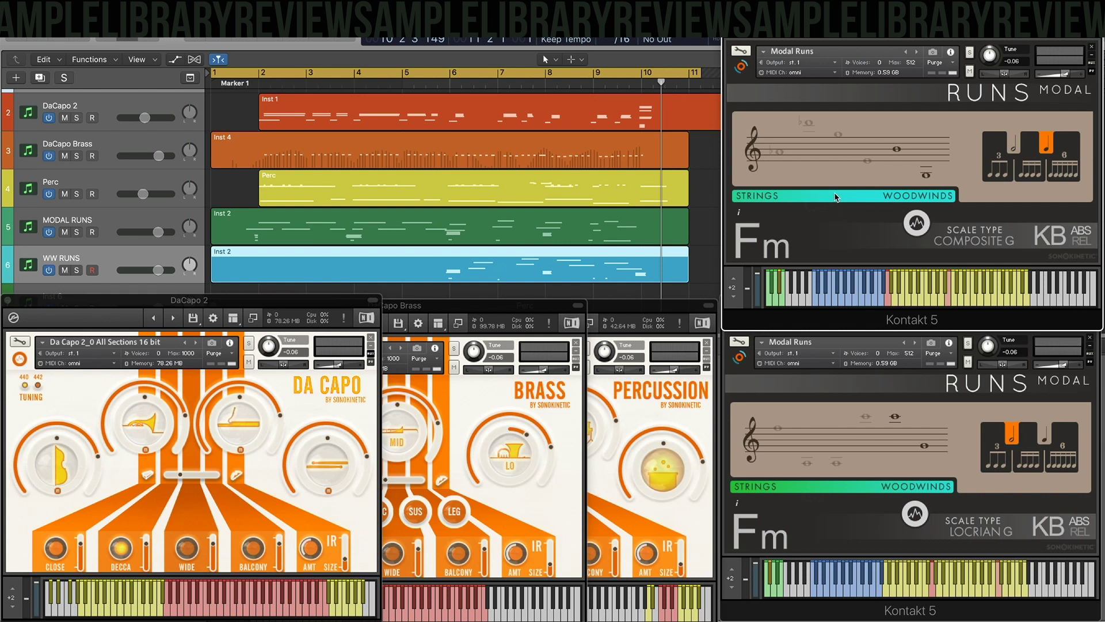
{"action": "left_click", "coordinate": [902, 342]}
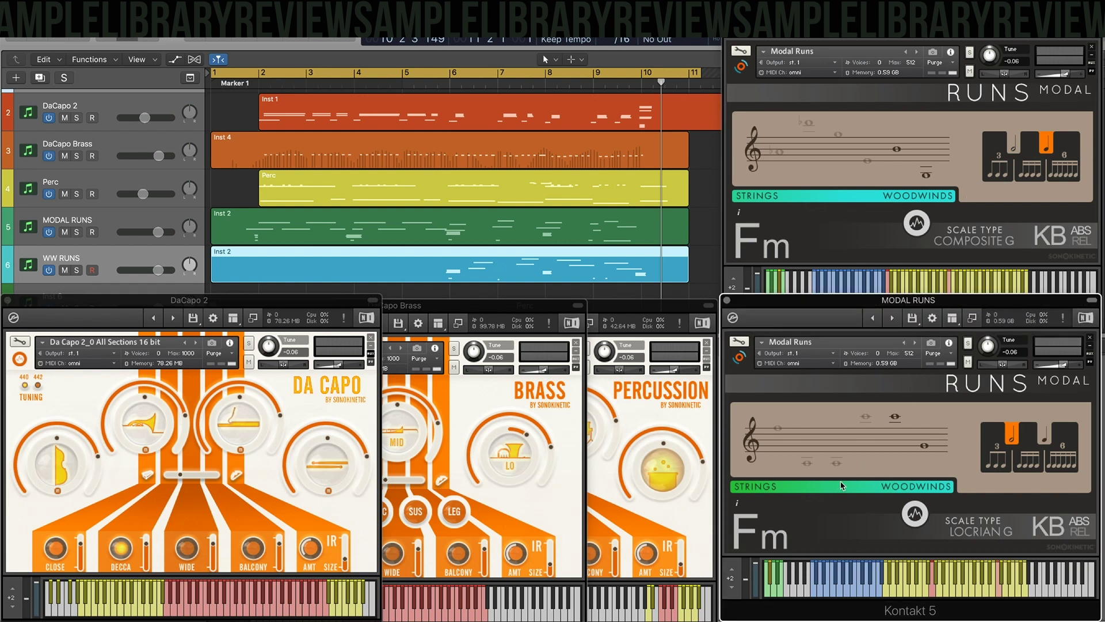
{"action": "left_click_drag", "start_coordinate": [809, 489], "coordinate": [727, 491]}
{"action": "left_click_drag", "start_coordinate": [794, 493], "coordinate": [830, 492]}
{"action": "scroll", "coordinate": [138, 133], "scroll_direction": "up", "scroll_amount": 2}
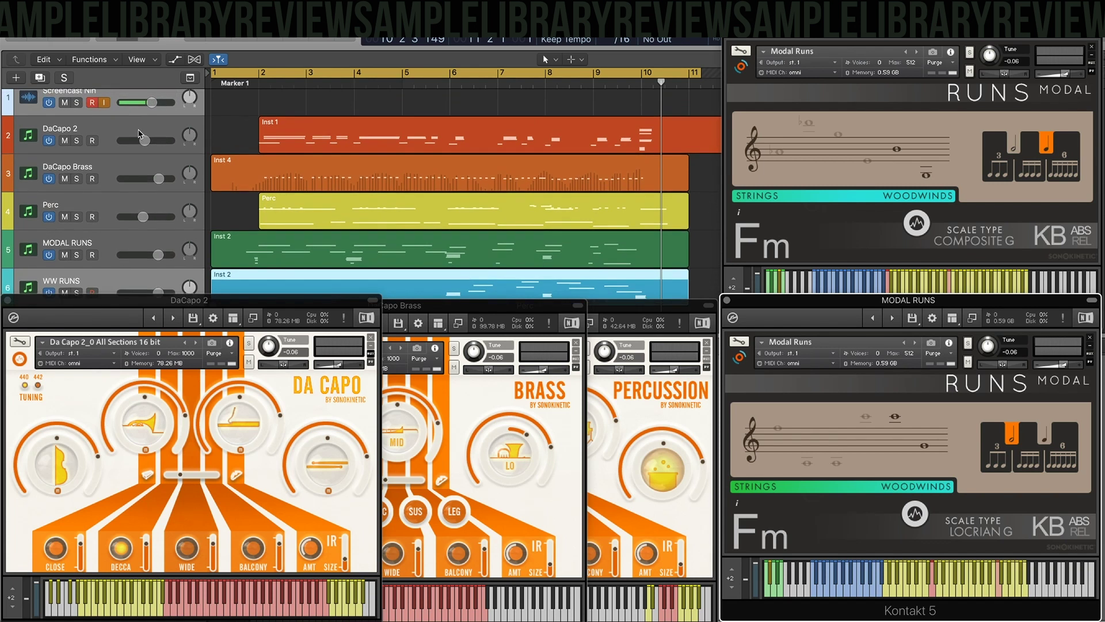
Select the DaCapo 2 track and play the full arrangement.
{"action": "left_click", "coordinate": [96, 129]}
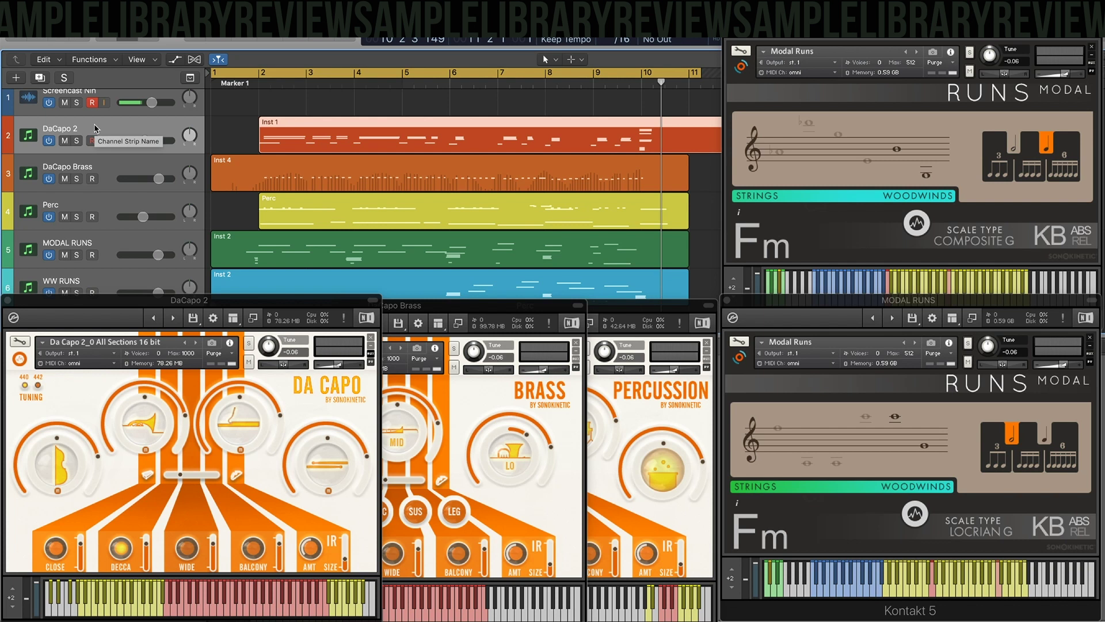
{"action": "left_click", "coordinate": [64, 102]}
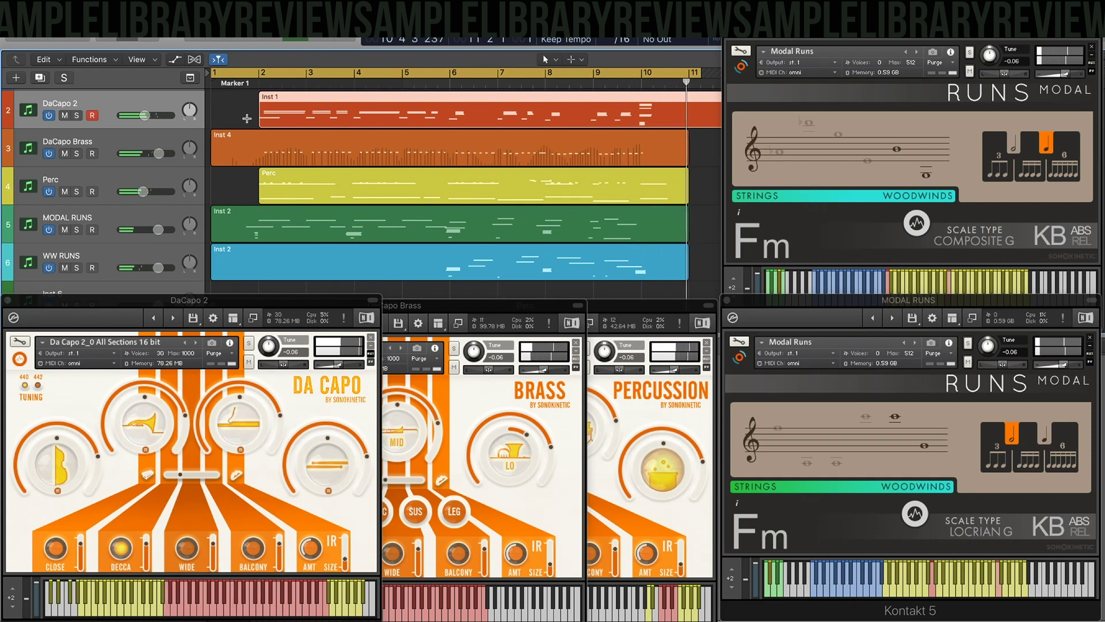
{"action": "scroll", "coordinate": [211, 147], "scroll_direction": "up", "scroll_amount": 2}
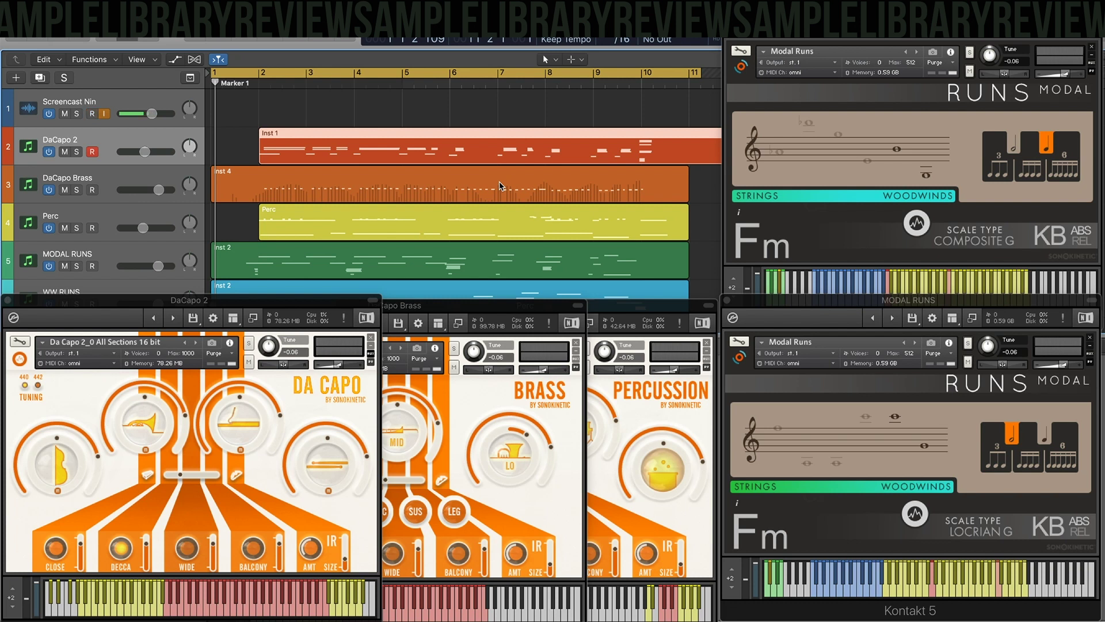
Mute the MODAL RUNS and WW RUNS tracks and play the arrangement without them.
{"action": "scroll", "coordinate": [500, 185], "scroll_direction": "down", "scroll_amount": 2}
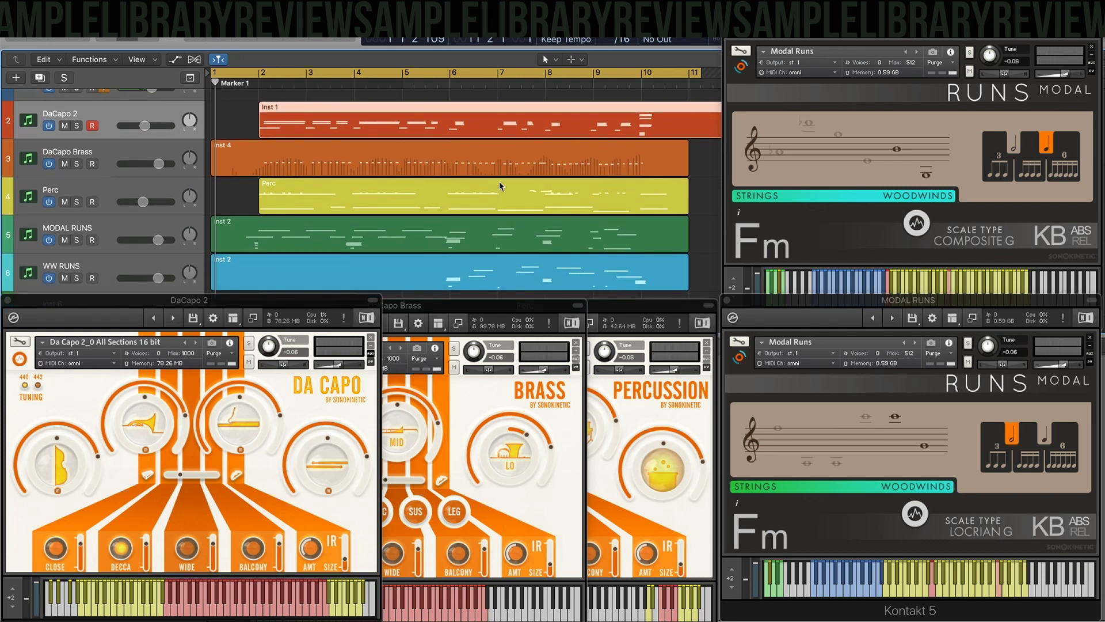
{"action": "scroll", "coordinate": [499, 185], "scroll_direction": "down", "scroll_amount": 1}
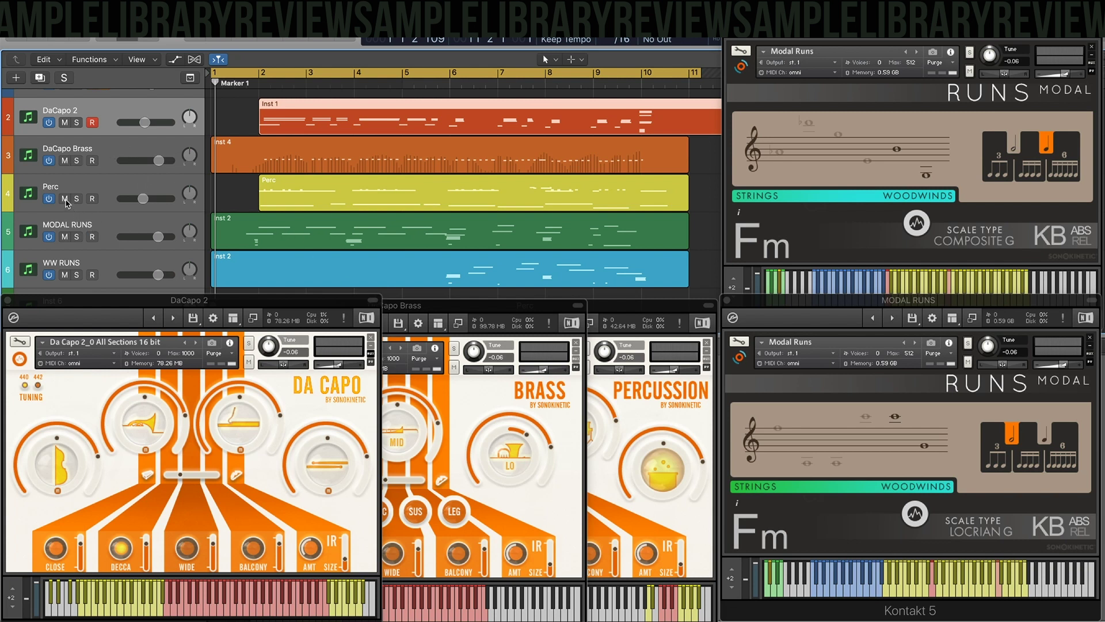
{"action": "left_click_drag", "start_coordinate": [65, 238], "coordinate": [66, 277]}
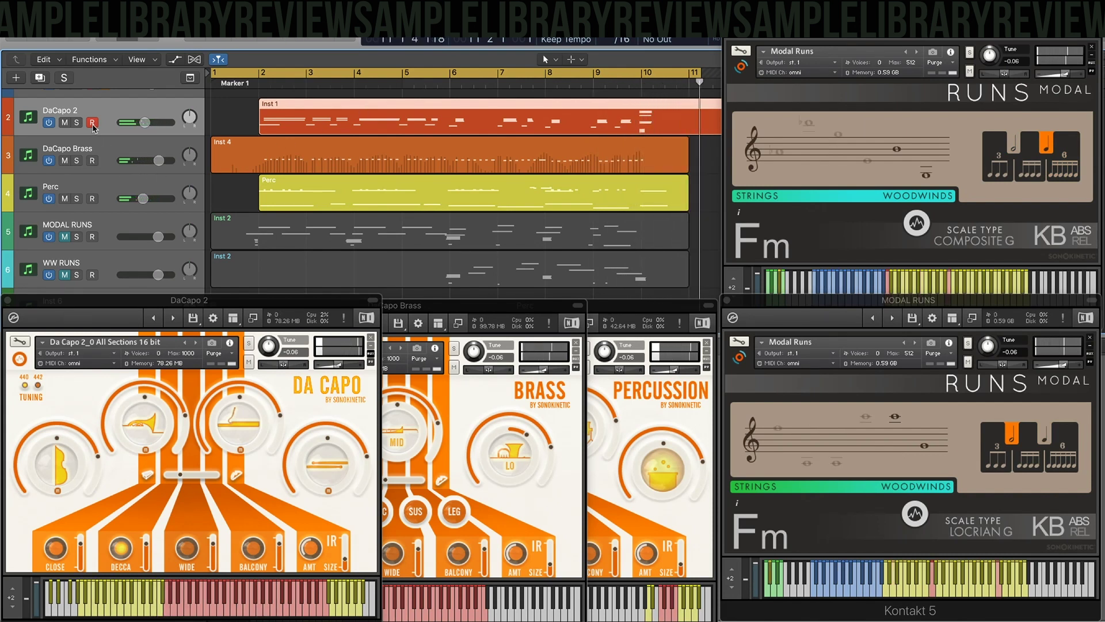
Mute the DaCapo 2, DaCapo Brass and Perc tracks, and unmute MODAL RUNS and WW RUNS.
{"action": "left_click_drag", "start_coordinate": [65, 123], "coordinate": [65, 187]}
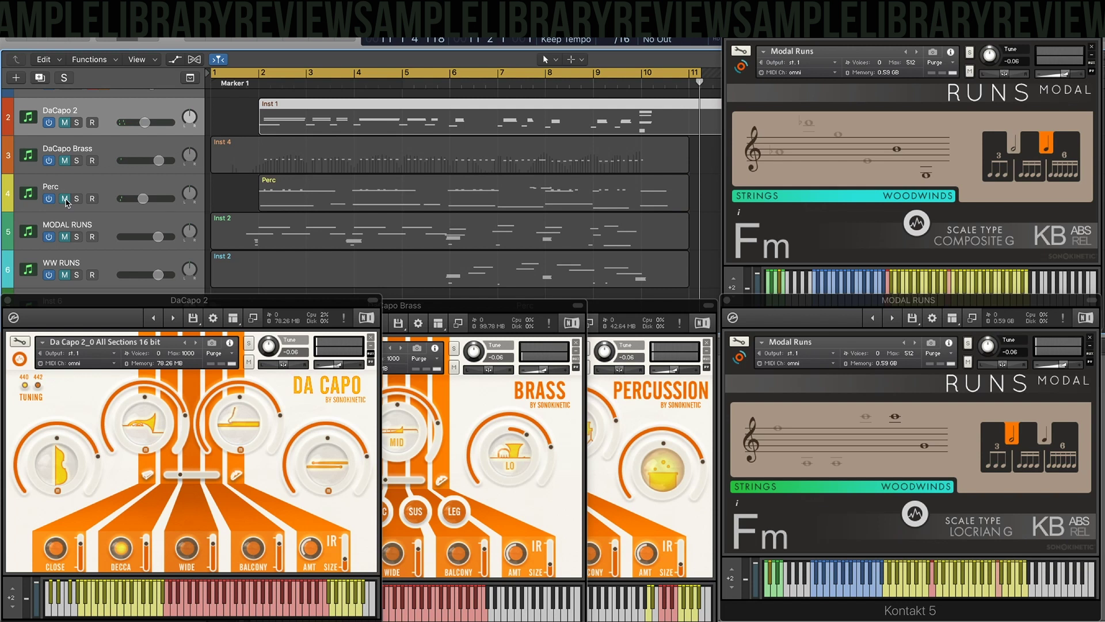
{"action": "left_click_drag", "start_coordinate": [66, 237], "coordinate": [67, 276]}
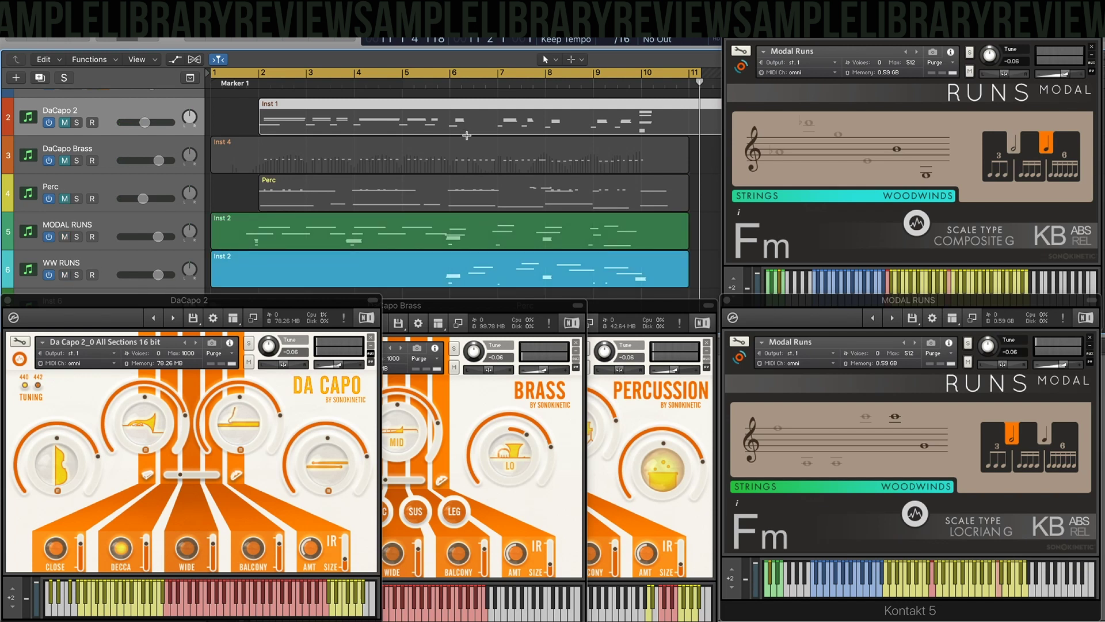
Open the MODAL RUNS track's region in the Piano Roll with the whole region in view.
{"action": "scroll", "coordinate": [467, 172], "scroll_direction": "down", "scroll_amount": 2}
{"action": "key", "text": "x"}
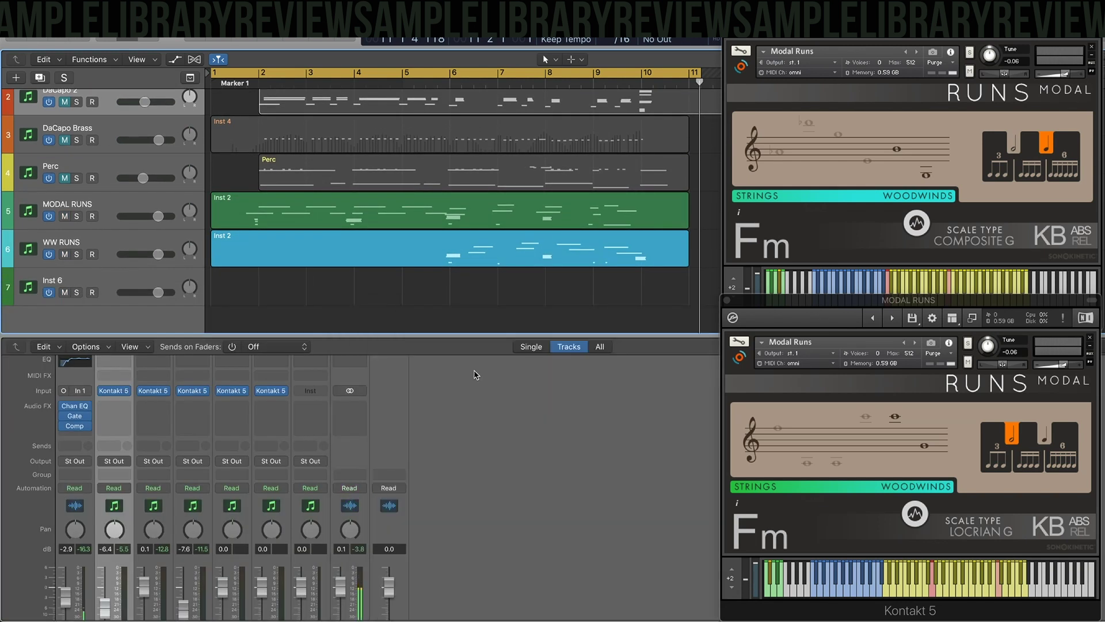
{"action": "double_click", "coordinate": [396, 200]}
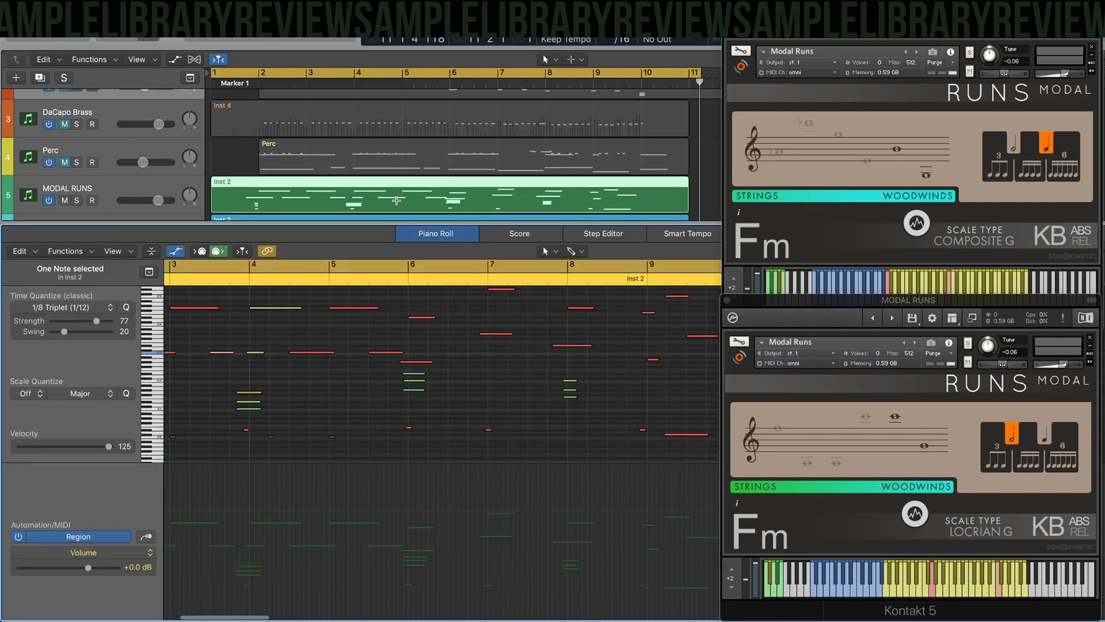
{"action": "key", "text": "super+Right"}
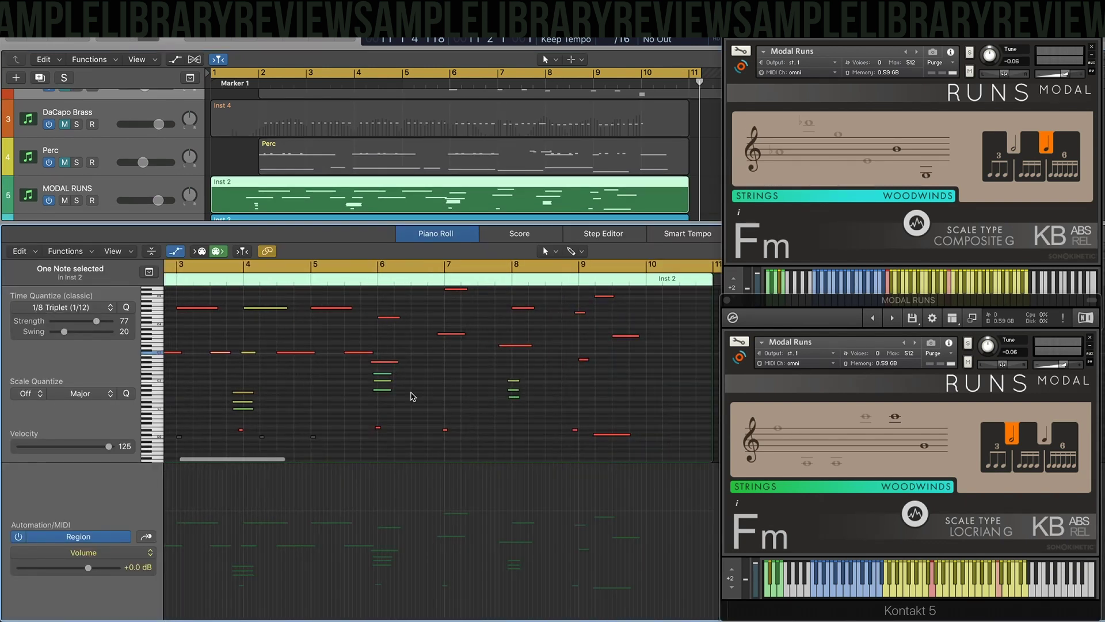
{"action": "key", "text": "super+Left"}
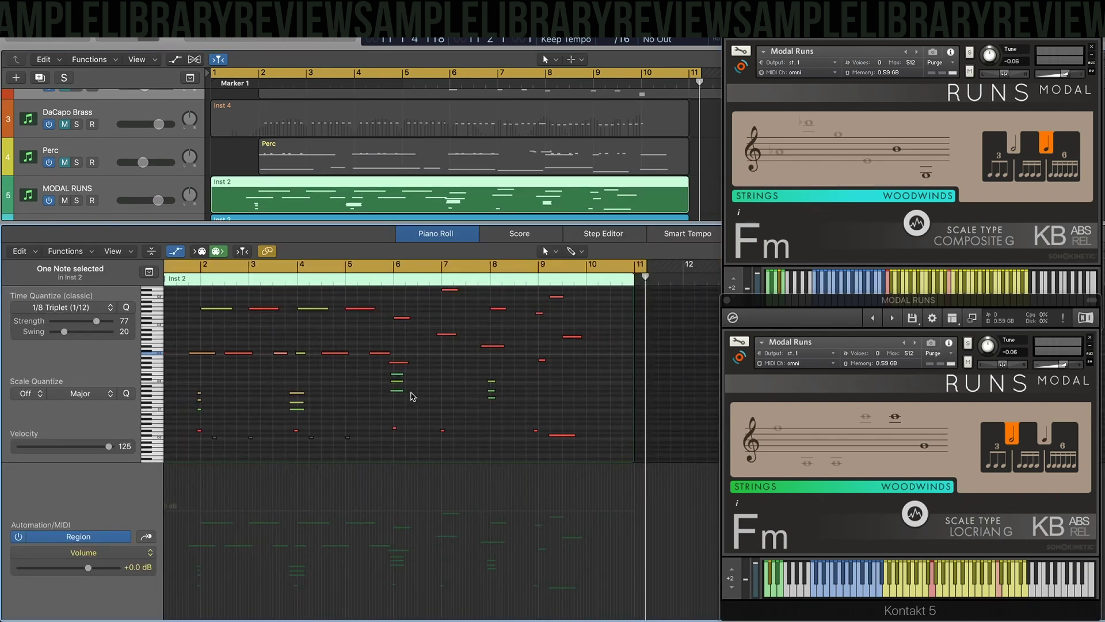
{"action": "scroll", "coordinate": [491, 382], "scroll_direction": "left", "scroll_amount": 2}
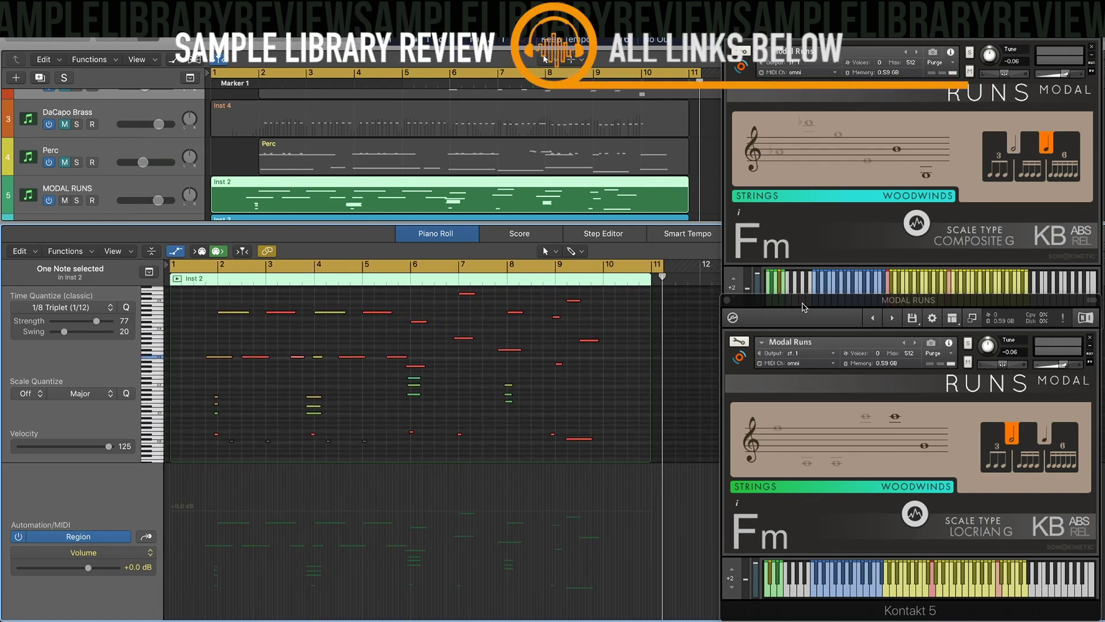
Bring the MODAL RUNS instrument window forward and play the MODAL RUNS part without WW RUNS.
{"action": "left_click", "coordinate": [804, 305]}
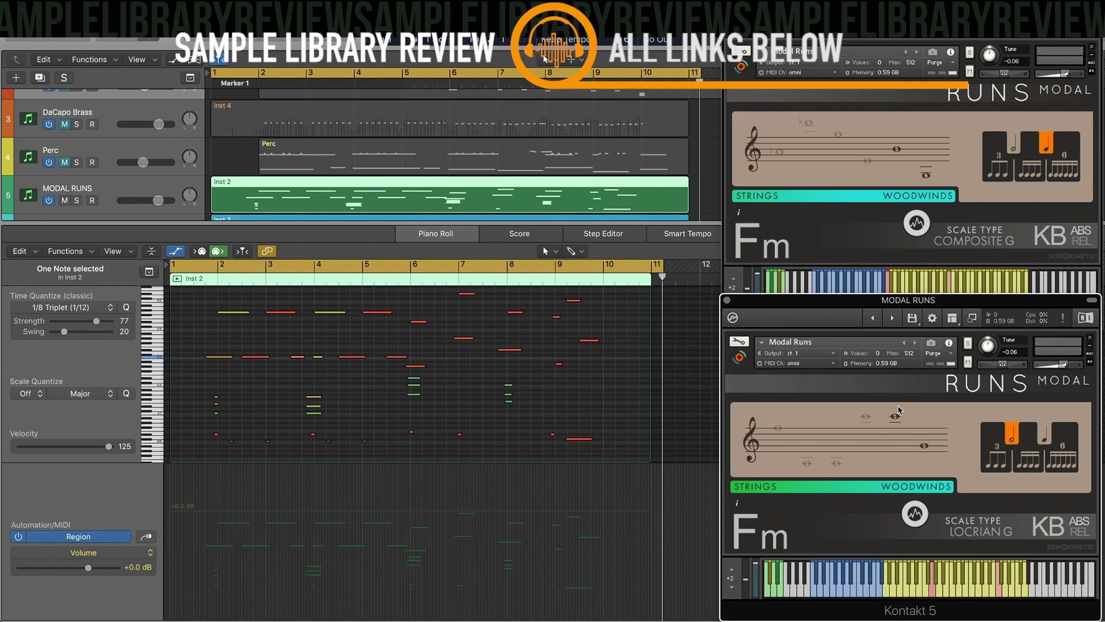
{"action": "scroll", "coordinate": [407, 394], "scroll_direction": "up", "scroll_amount": 5}
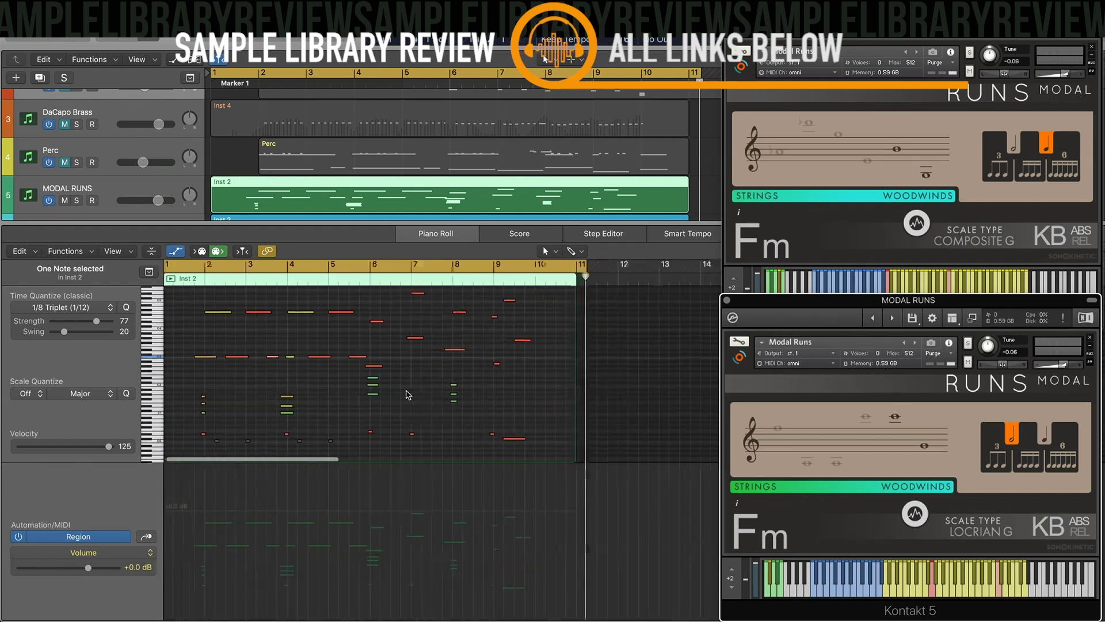
{"action": "scroll", "coordinate": [406, 395], "scroll_direction": "down", "scroll_amount": 5}
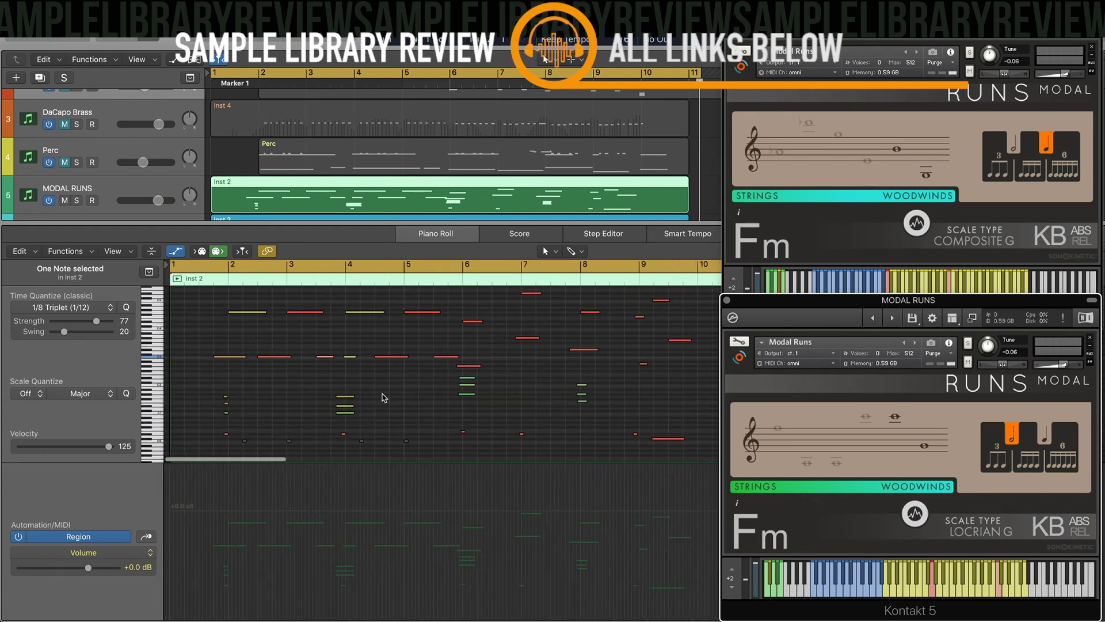
{"action": "scroll", "coordinate": [383, 397], "scroll_direction": "up", "scroll_amount": 2}
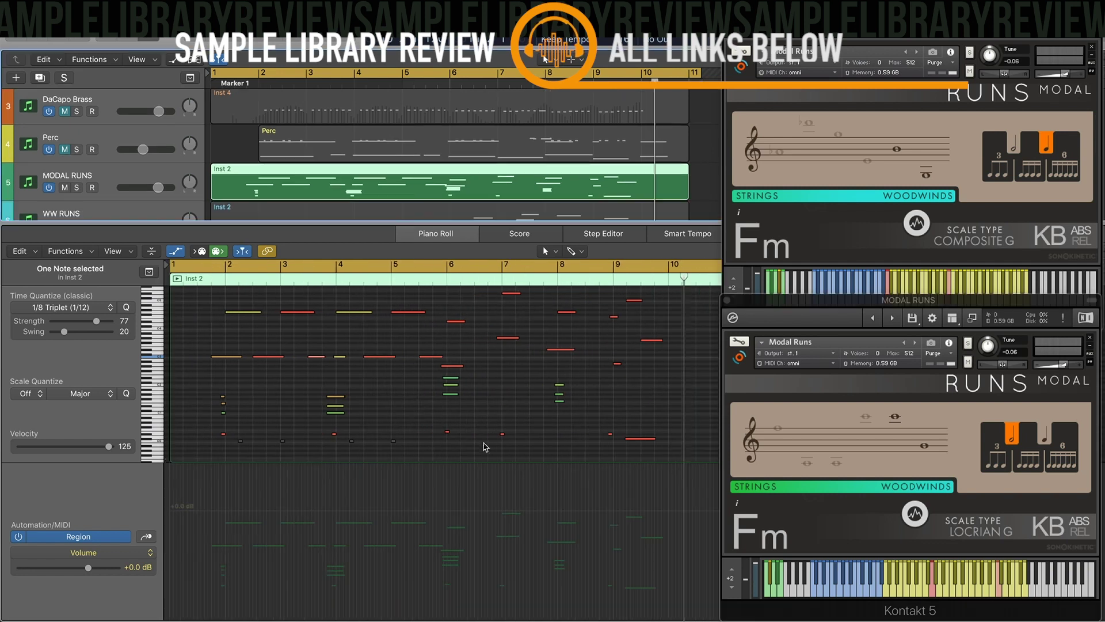
{"action": "key", "text": "space"}
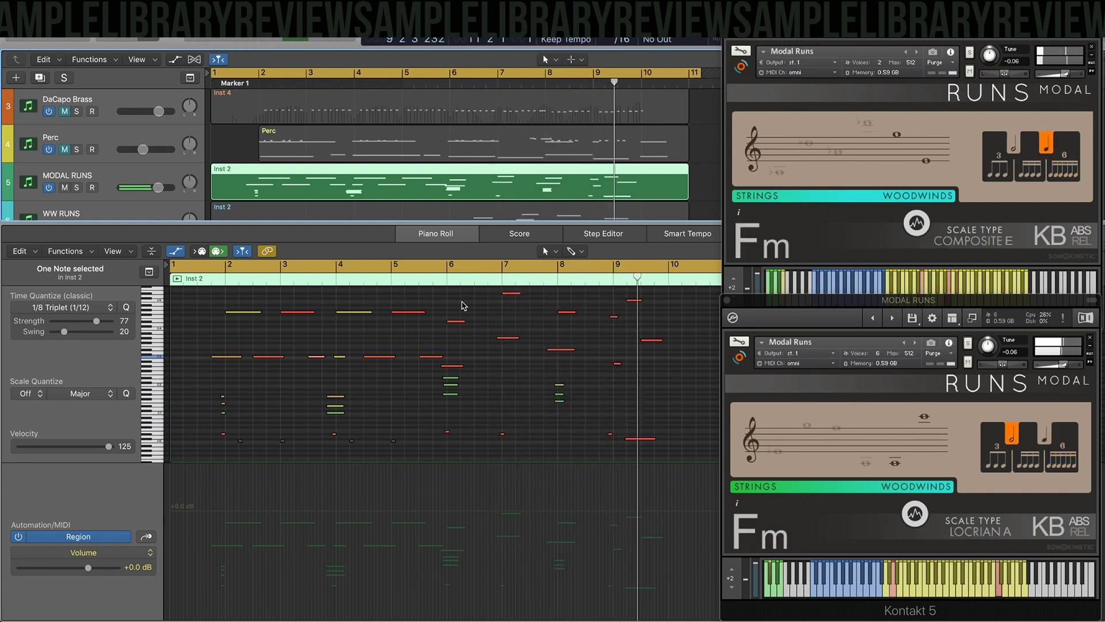
{"action": "key", "text": "space"}
Mute MODAL RUNS, unmute WW RUNS, and show the WW RUNS region's notes in the Piano Roll.
{"action": "left_click", "coordinate": [63, 189]}
{"action": "scroll", "coordinate": [64, 196], "scroll_direction": "down", "scroll_amount": 2}
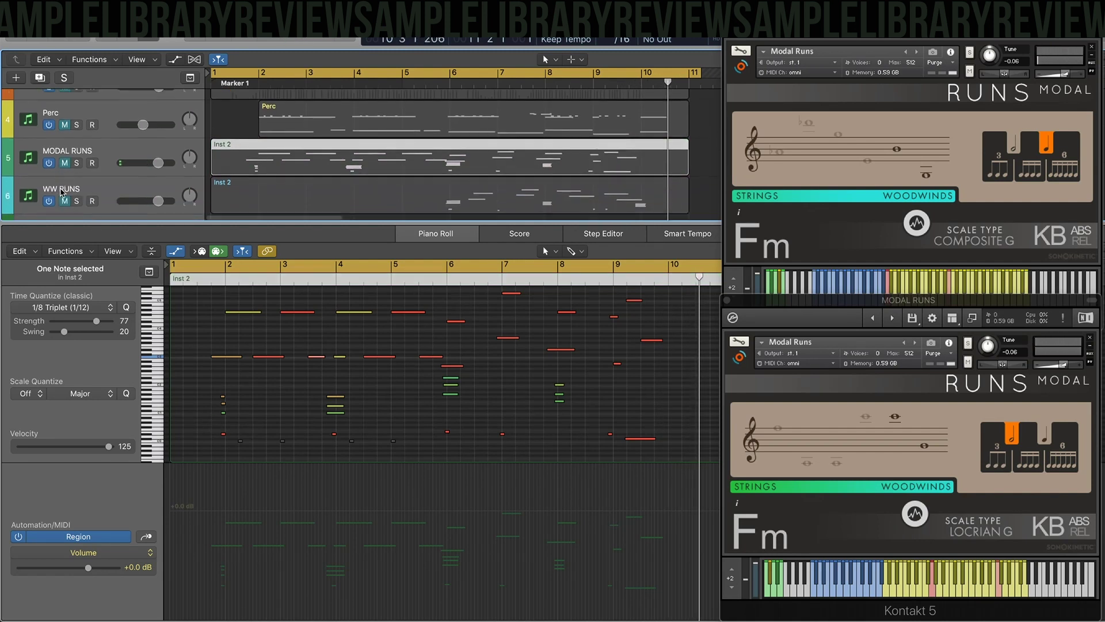
{"action": "left_click", "coordinate": [65, 198]}
{"action": "left_click", "coordinate": [430, 186]}
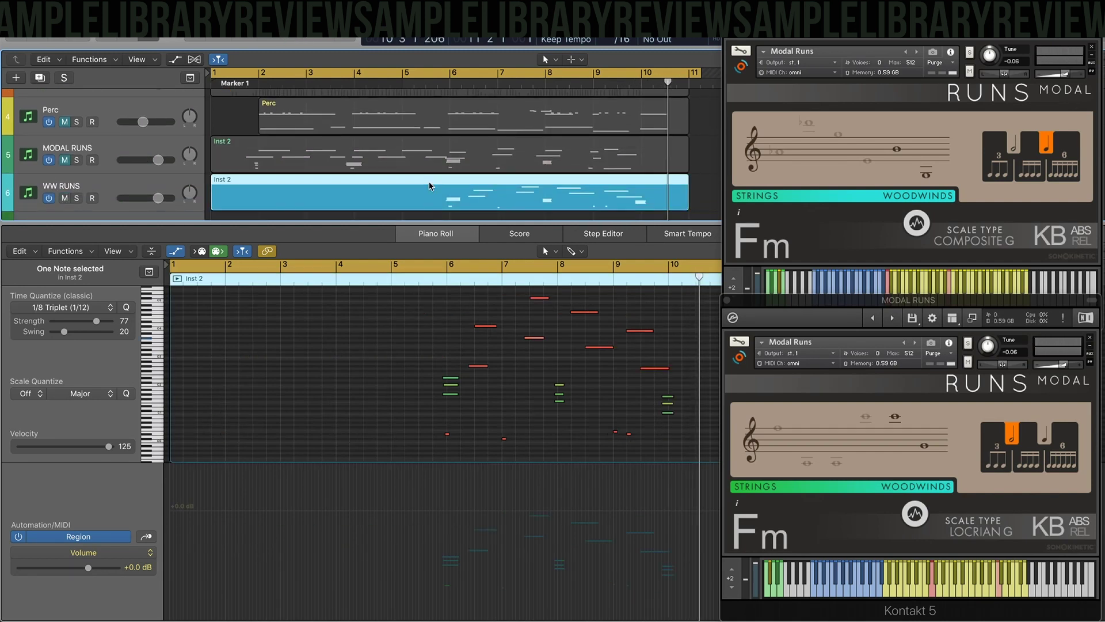
Play the WW RUNS part from bar 5 and stop at its end.
{"action": "left_click", "coordinate": [393, 301]}
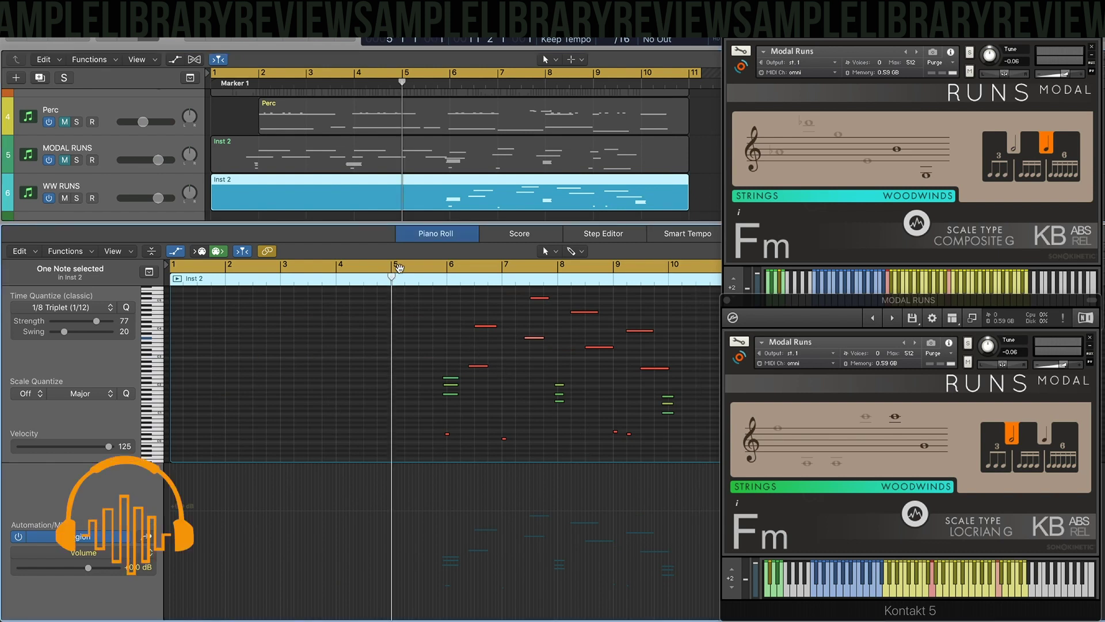
{"action": "left_click", "coordinate": [399, 271]}
{"action": "key", "text": "space"}
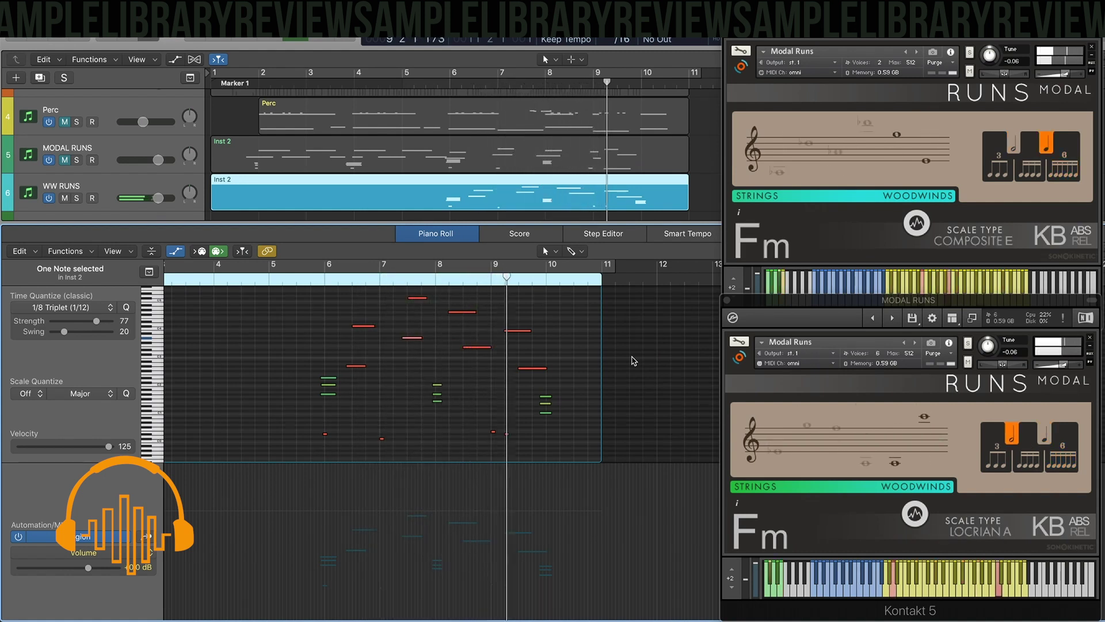
{"action": "key", "text": "space"}
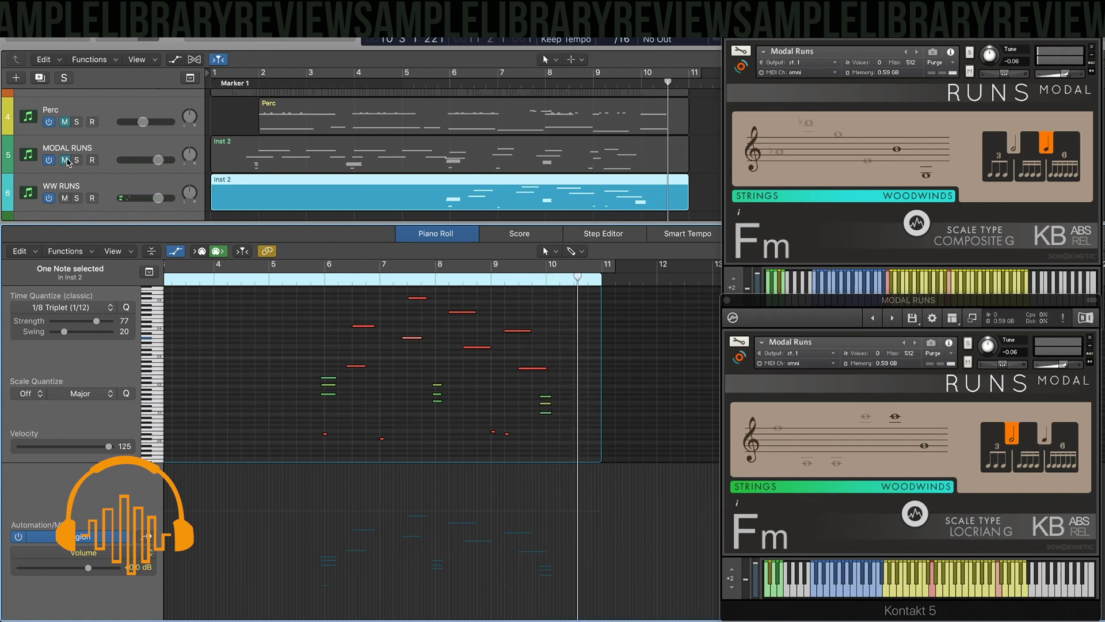
Unmute MODAL RUNS, select its region together with the WW RUNS region, and play both parts from the beginning.
{"action": "left_click", "coordinate": [76, 160]}
{"action": "left_click", "coordinate": [76, 161]}
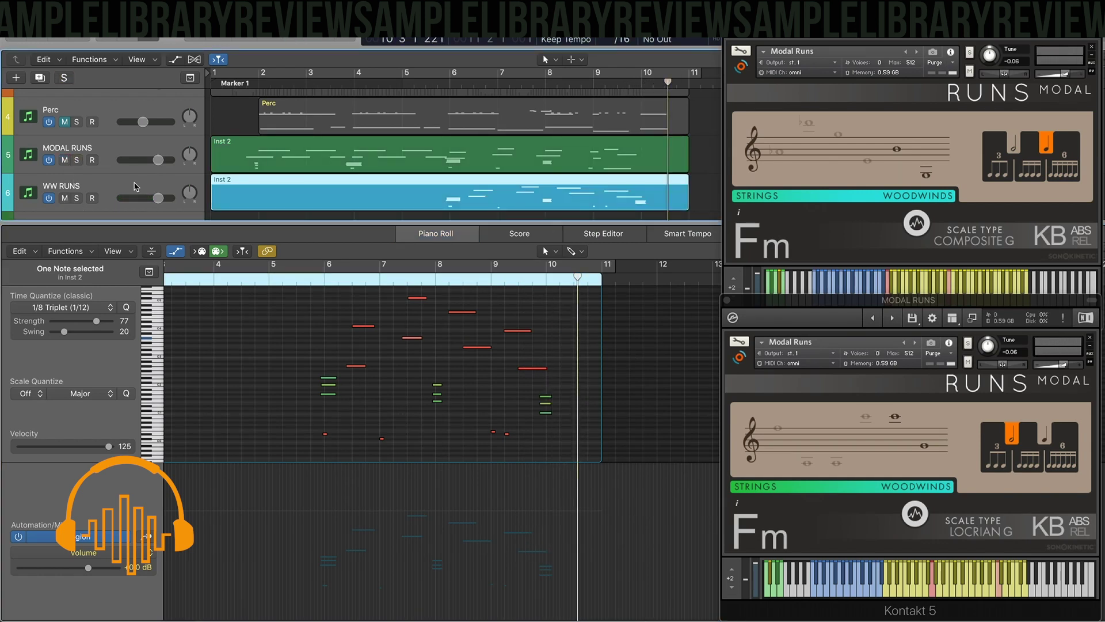
{"action": "left_click", "coordinate": [356, 73]}
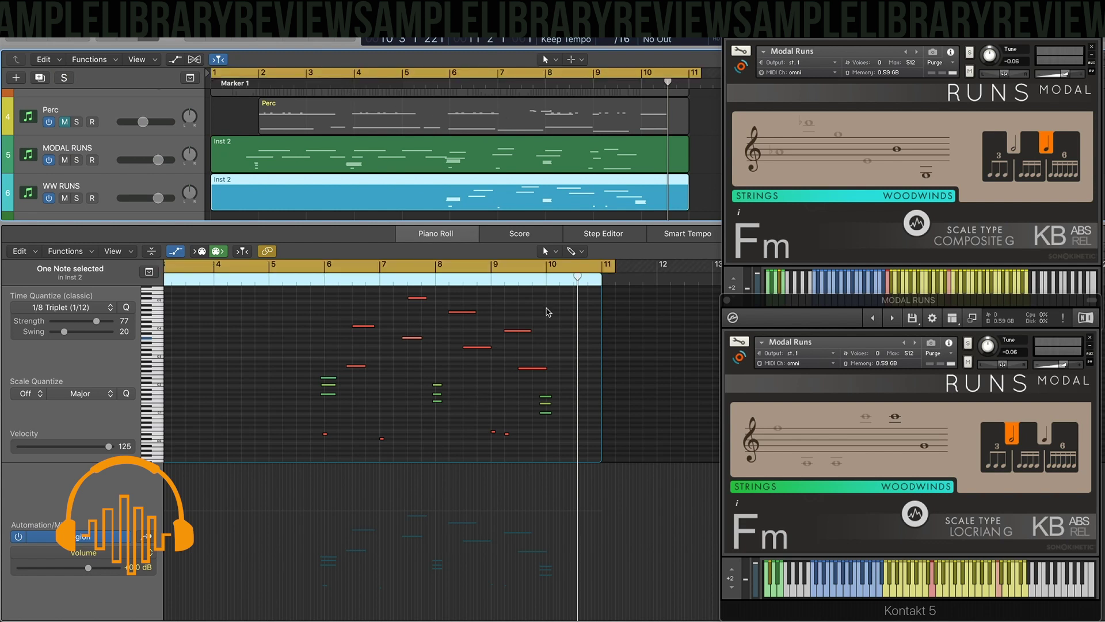
{"action": "left_click", "coordinate": [508, 161], "text": "shift"}
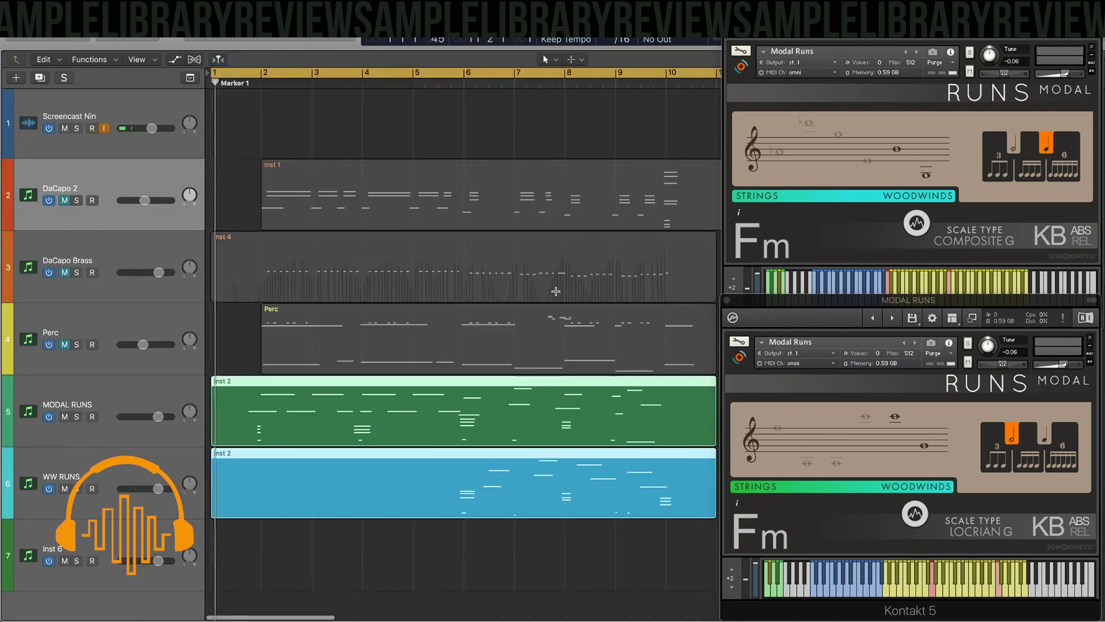
{"action": "key", "text": "space"}
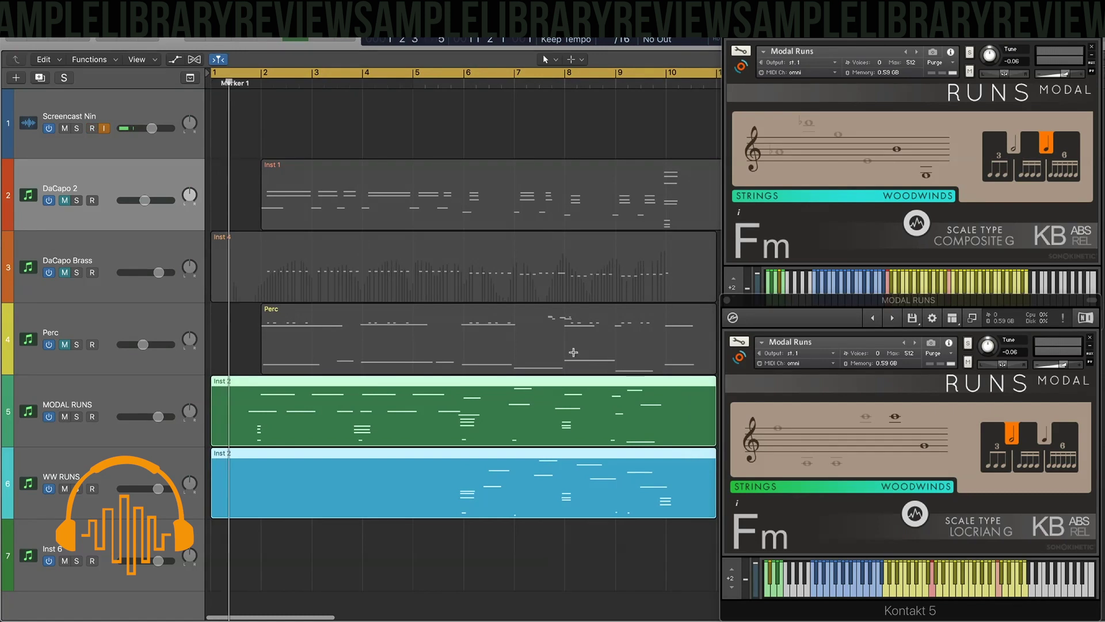
{"action": "scroll", "coordinate": [576, 366], "scroll_direction": "up", "scroll_amount": 2}
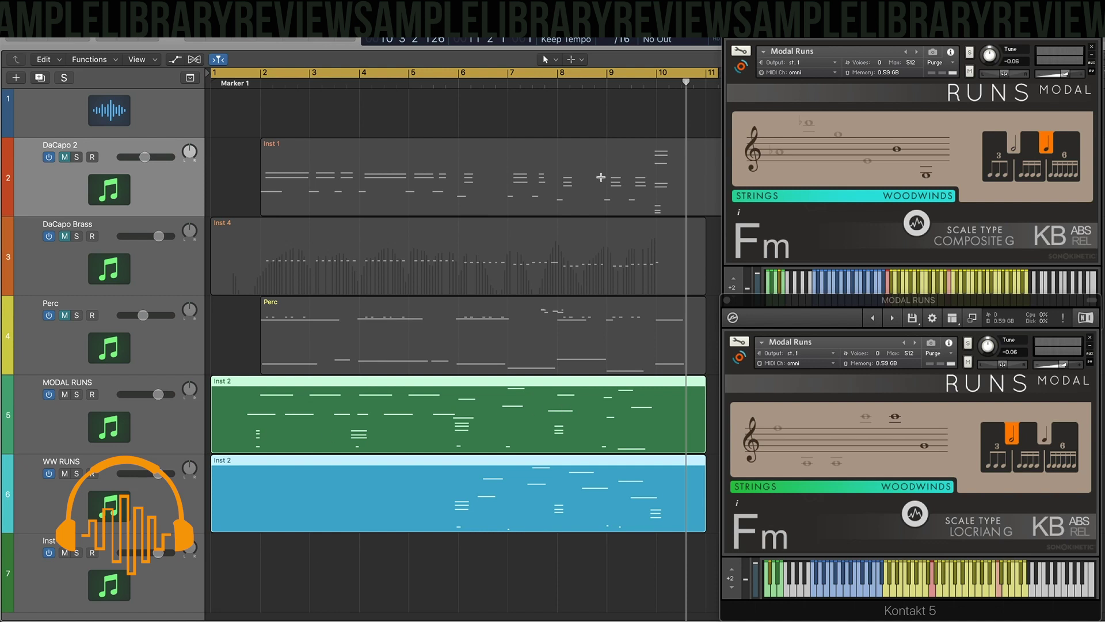
{"action": "left_click", "coordinate": [1080, 531]}
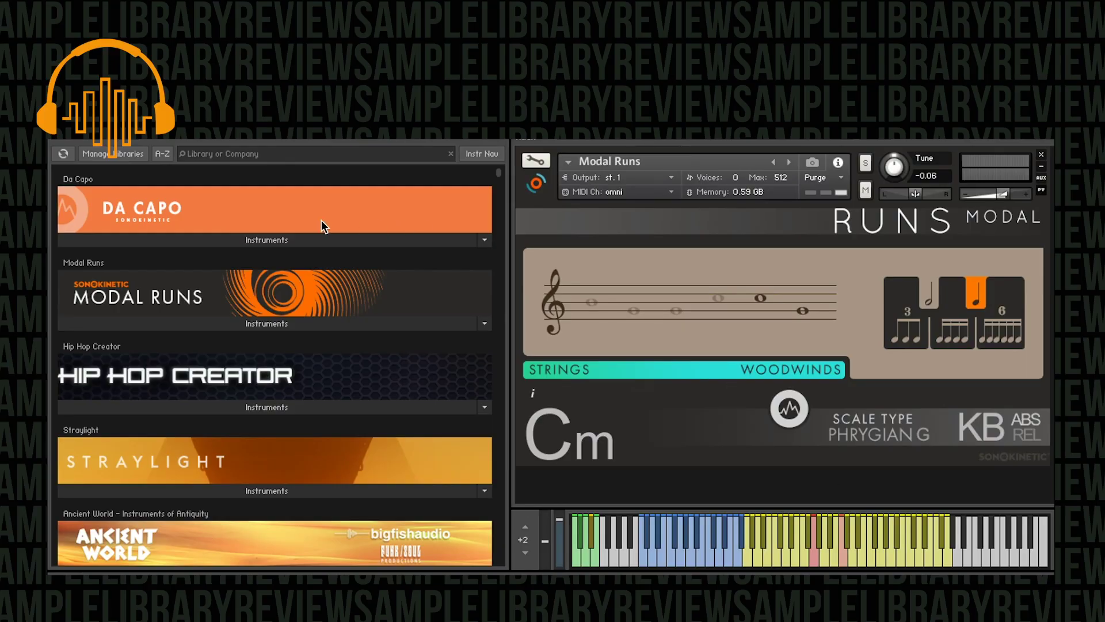
Expand the Modal Runs library's instruments in Kontakt and select Modal Runs.nki.
{"action": "left_click", "coordinate": [184, 322]}
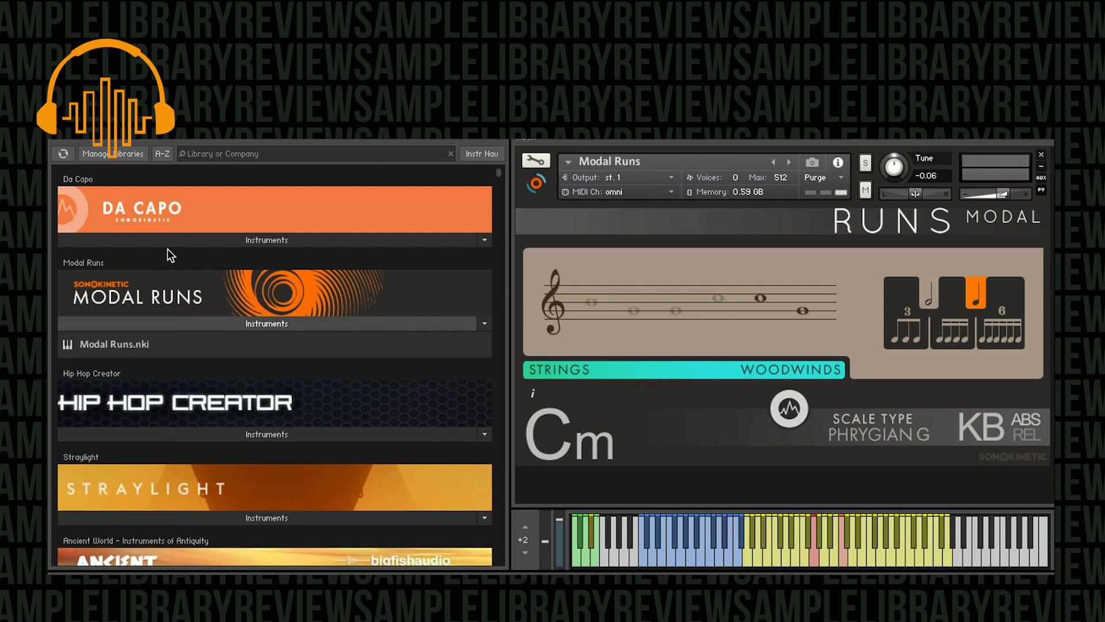
{"action": "left_click", "coordinate": [123, 346]}
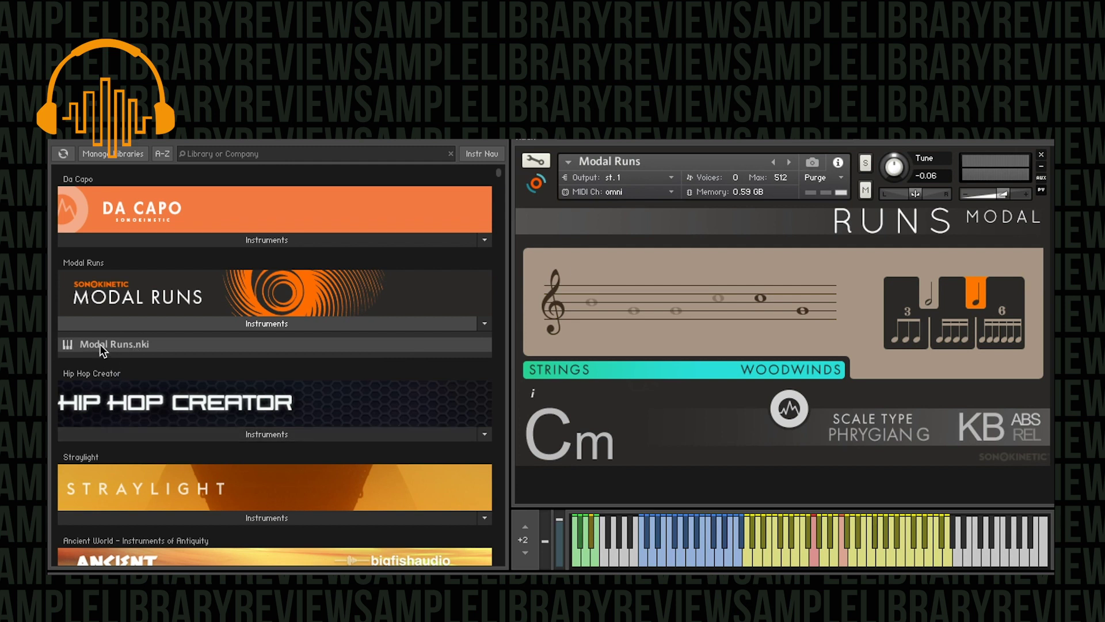
Collapse the Modal Runs instrument list and sweep the instrument blend between strings and woodwinds, ending on a mix of both.
{"action": "left_click", "coordinate": [198, 320]}
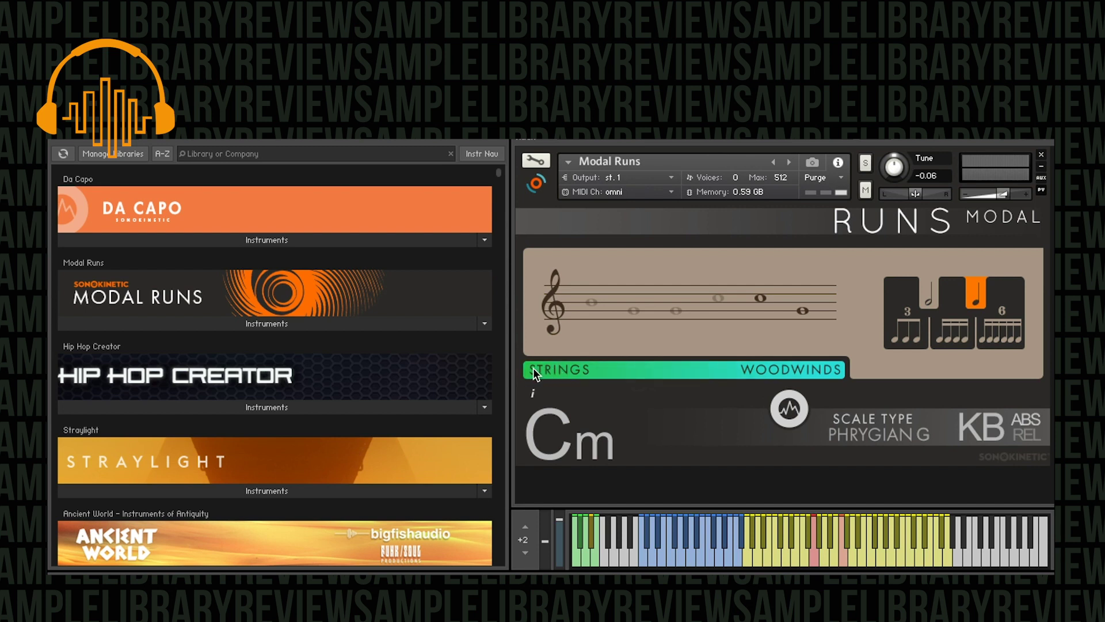
{"action": "left_click_drag", "start_coordinate": [544, 369], "coordinate": [679, 368]}
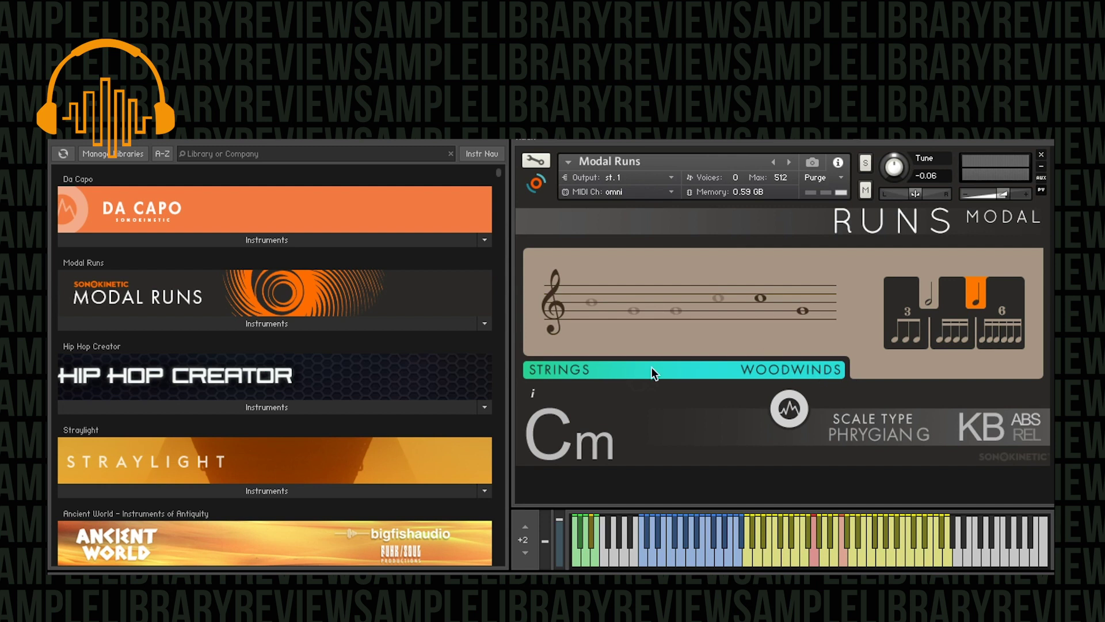
{"action": "left_click_drag", "start_coordinate": [651, 367], "coordinate": [496, 381]}
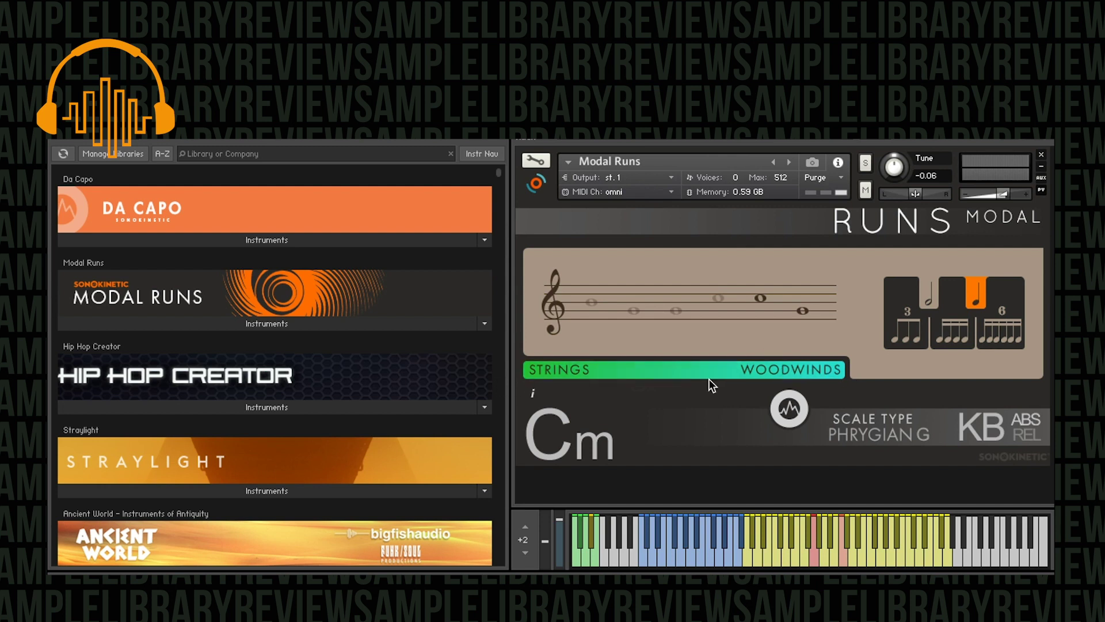
{"action": "left_click", "coordinate": [780, 378]}
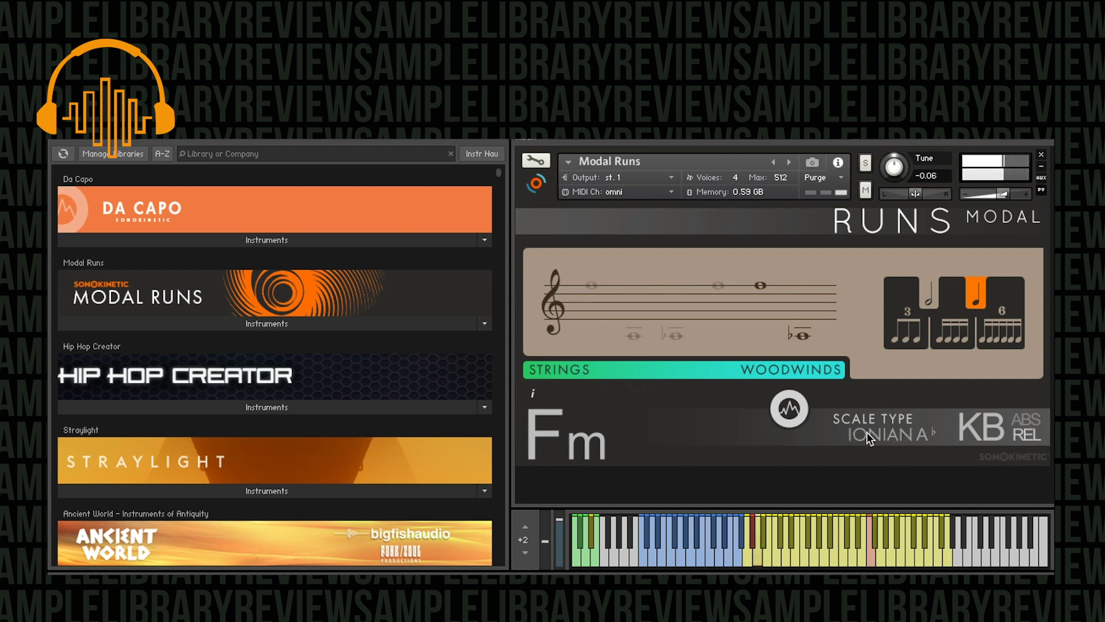
Set the KB mode to ABS, then show the help overlay explaining the interface and close it.
{"action": "left_click", "coordinate": [1024, 417]}
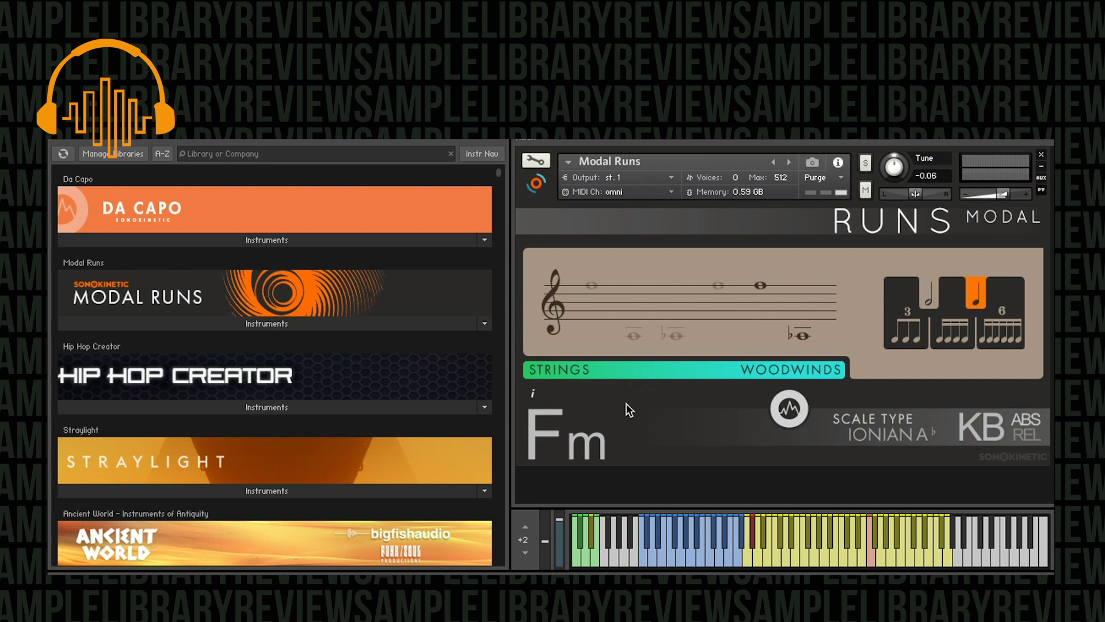
{"action": "left_click", "coordinate": [533, 392]}
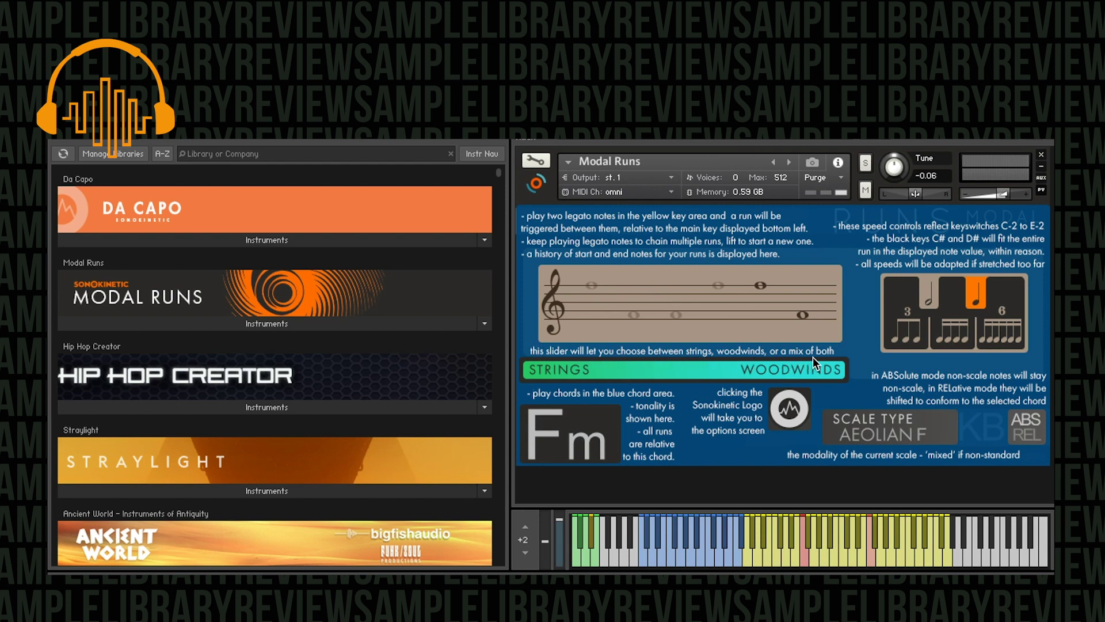
{"action": "left_click", "coordinate": [665, 372]}
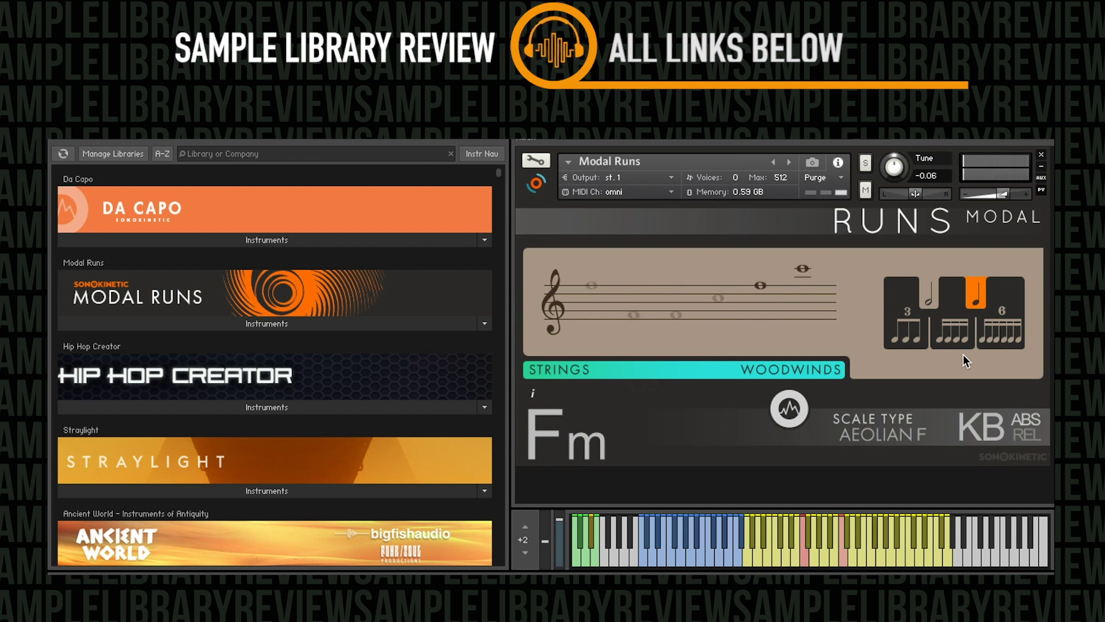
Blend fully to strings, restore a mix of strings and woodwinds, and set the run speed to sextuplets (6).
{"action": "left_click_drag", "start_coordinate": [679, 367], "coordinate": [367, 381]}
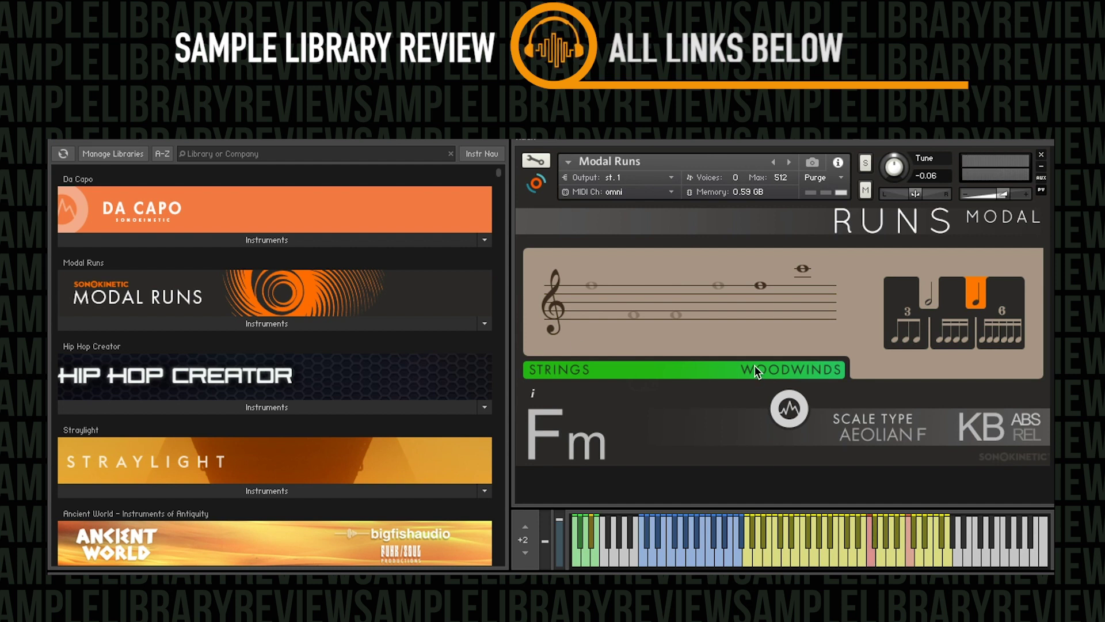
{"action": "left_click", "coordinate": [800, 372]}
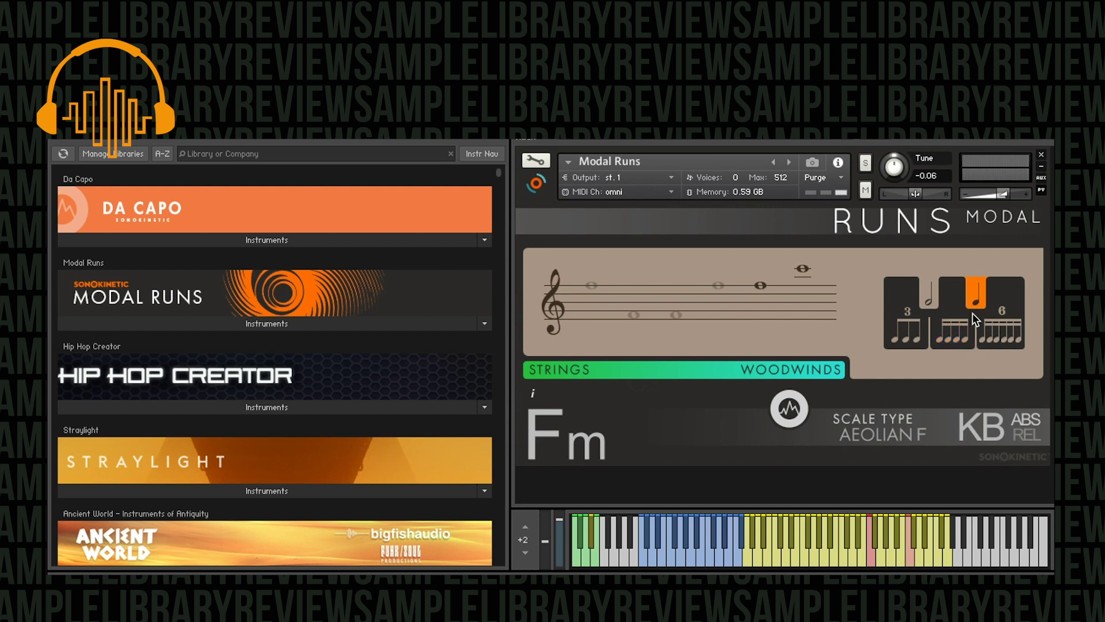
{"action": "left_click", "coordinate": [996, 332]}
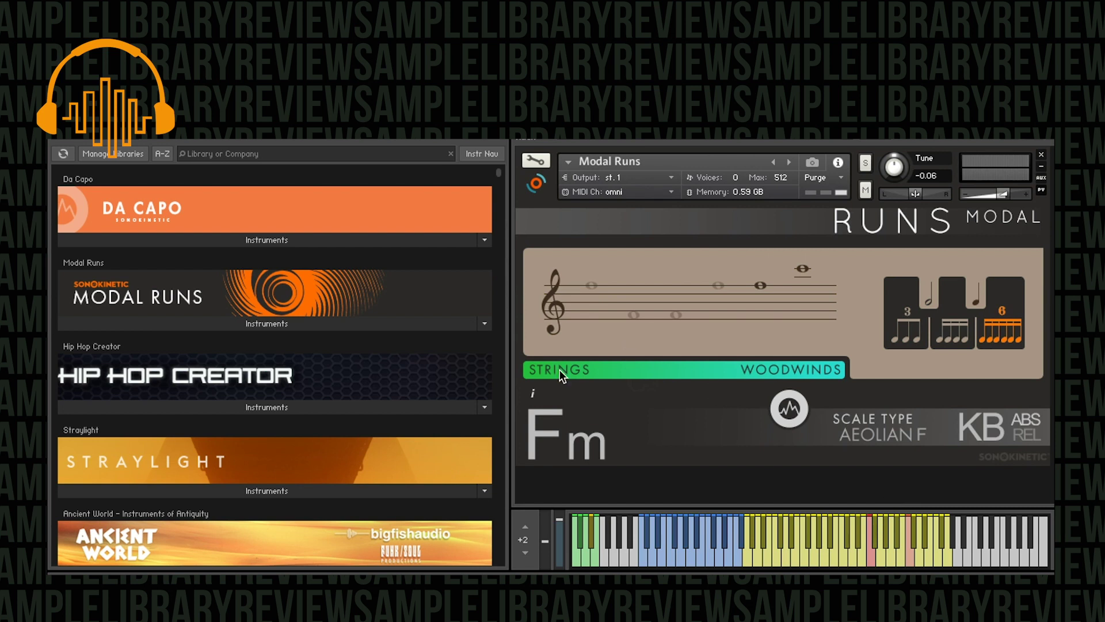
Review the help overlay's explanation of absolute and relative modes, close it, and set the KB mode to ABS.
{"action": "left_click", "coordinate": [533, 395]}
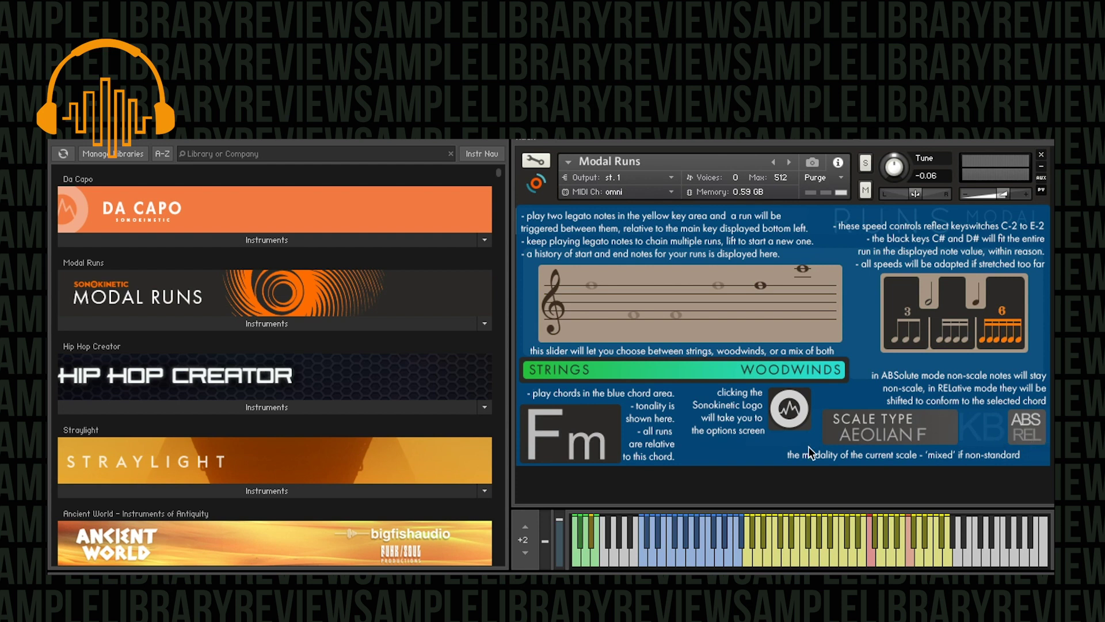
{"action": "left_click", "coordinate": [982, 423]}
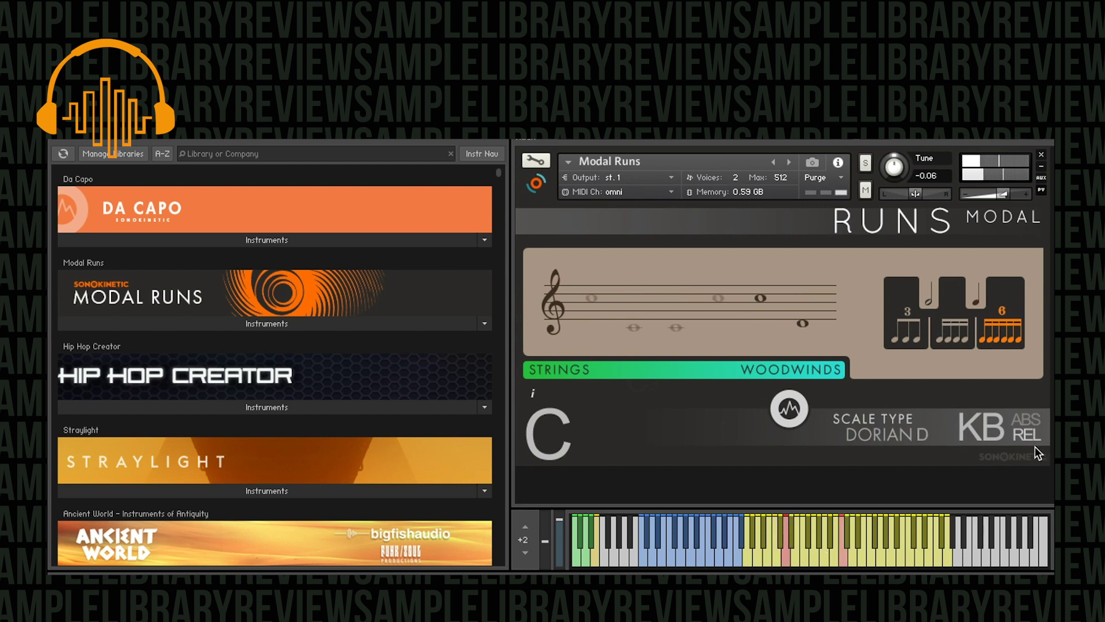
{"action": "left_click", "coordinate": [1027, 417]}
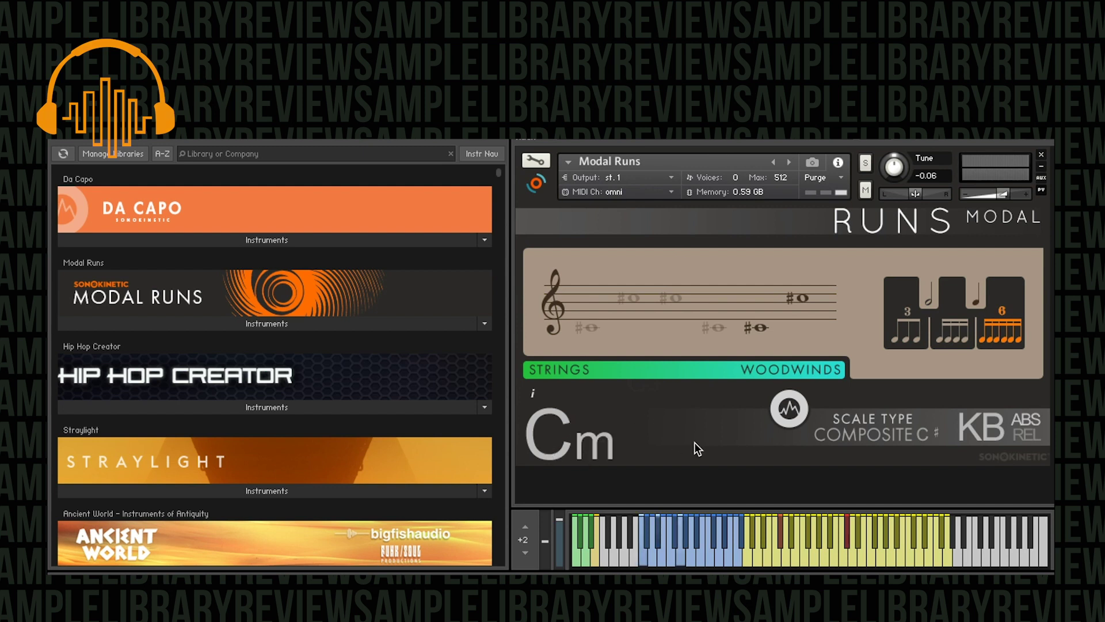
Show the instrument's mic mixer options, and step the tuning up and back down to 440.
{"action": "left_click", "coordinate": [801, 401]}
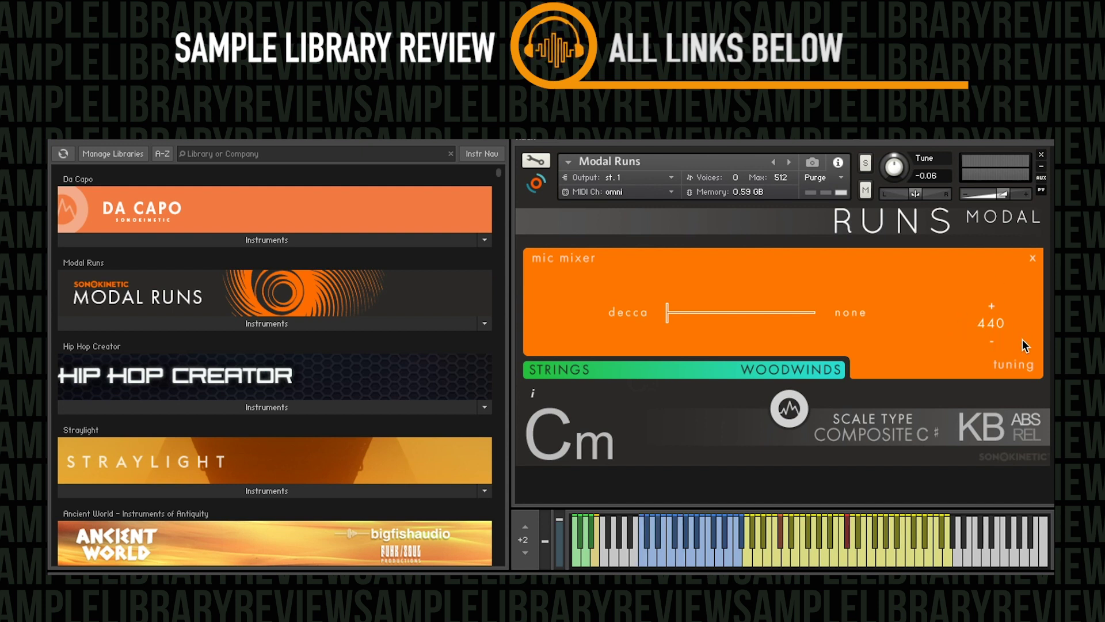
{"action": "left_click", "coordinate": [993, 305]}
{"action": "left_click", "coordinate": [992, 343]}
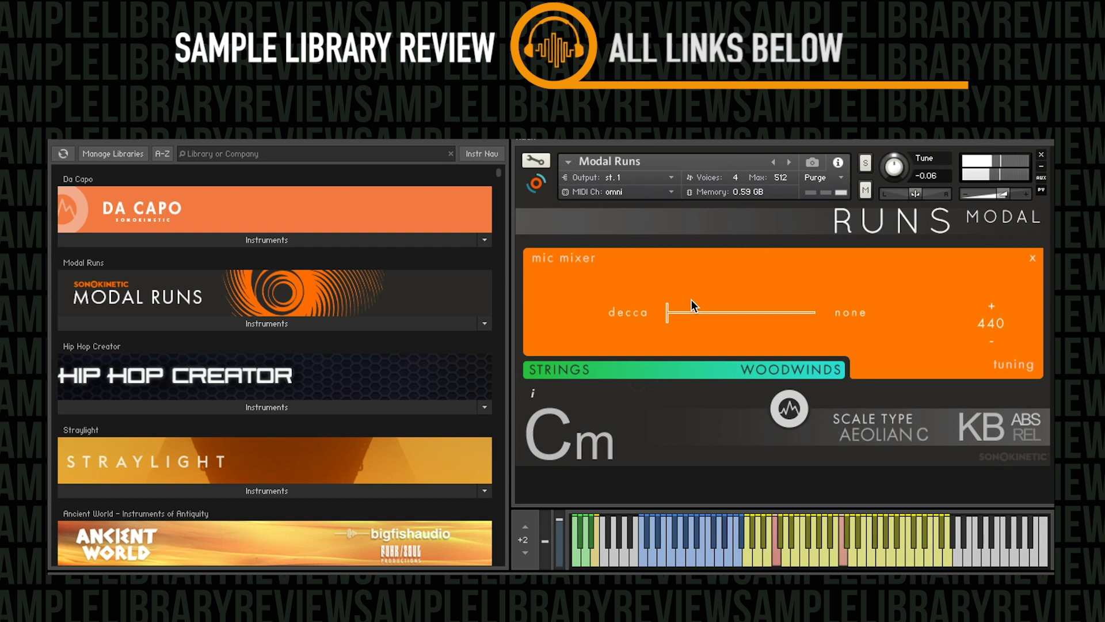
Assign the wide mic opposite decca in the mic mixer and move the blend fully to wide.
{"action": "left_click", "coordinate": [847, 310]}
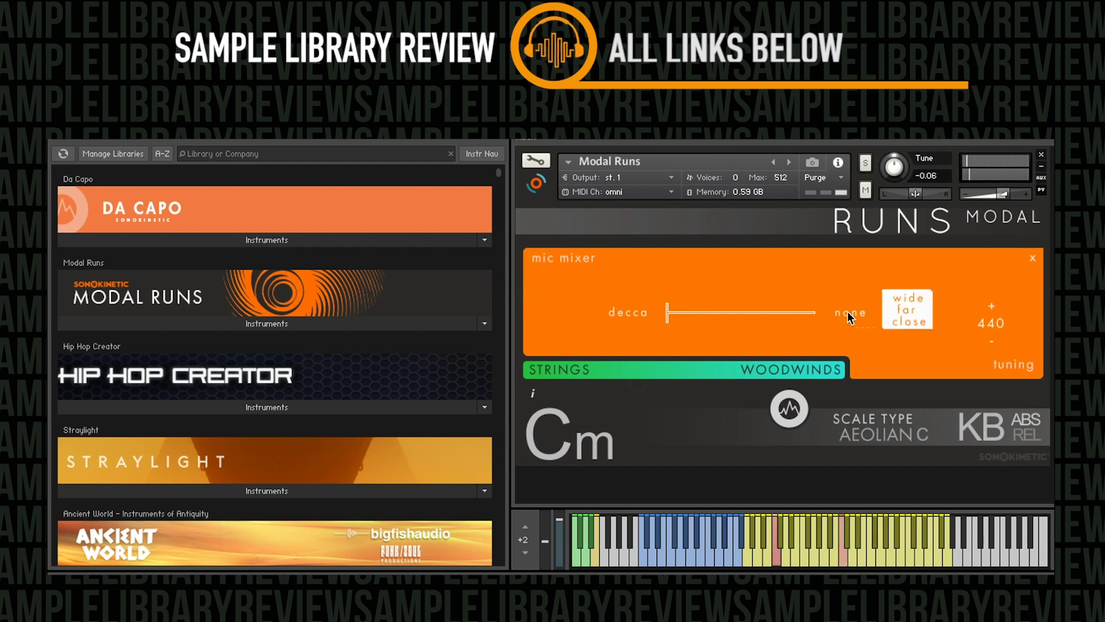
{"action": "left_click", "coordinate": [898, 296]}
{"action": "left_click_drag", "start_coordinate": [674, 318], "coordinate": [852, 314]}
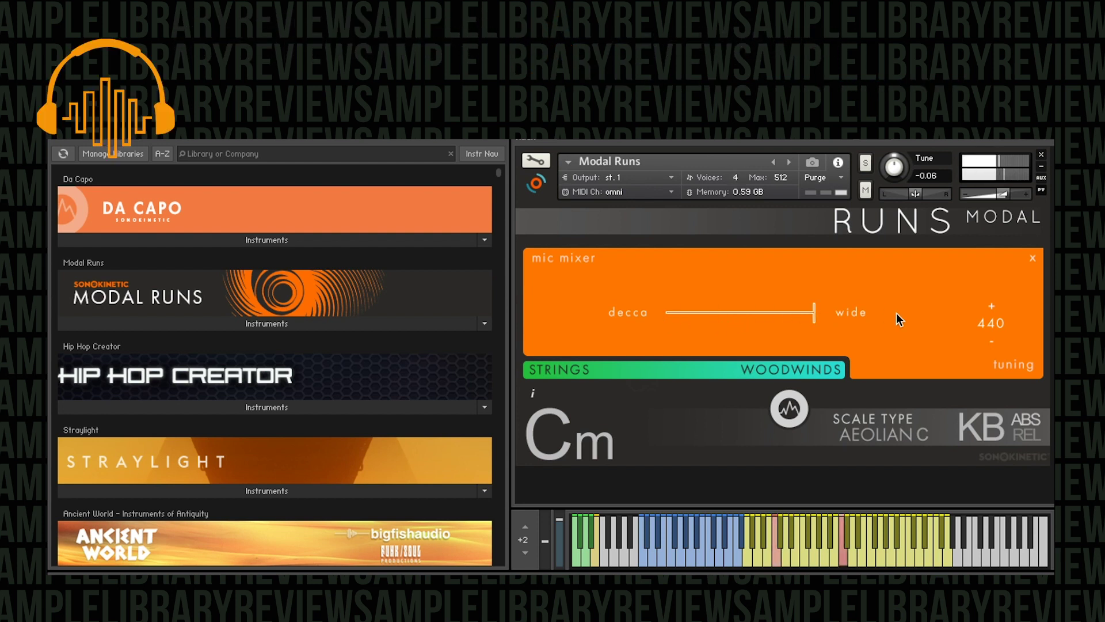
Replace the wide mic with far and then close, and blend from close to about three quarters decca.
{"action": "left_click", "coordinate": [854, 313]}
{"action": "left_click", "coordinate": [908, 311]}
{"action": "left_click", "coordinate": [849, 313]}
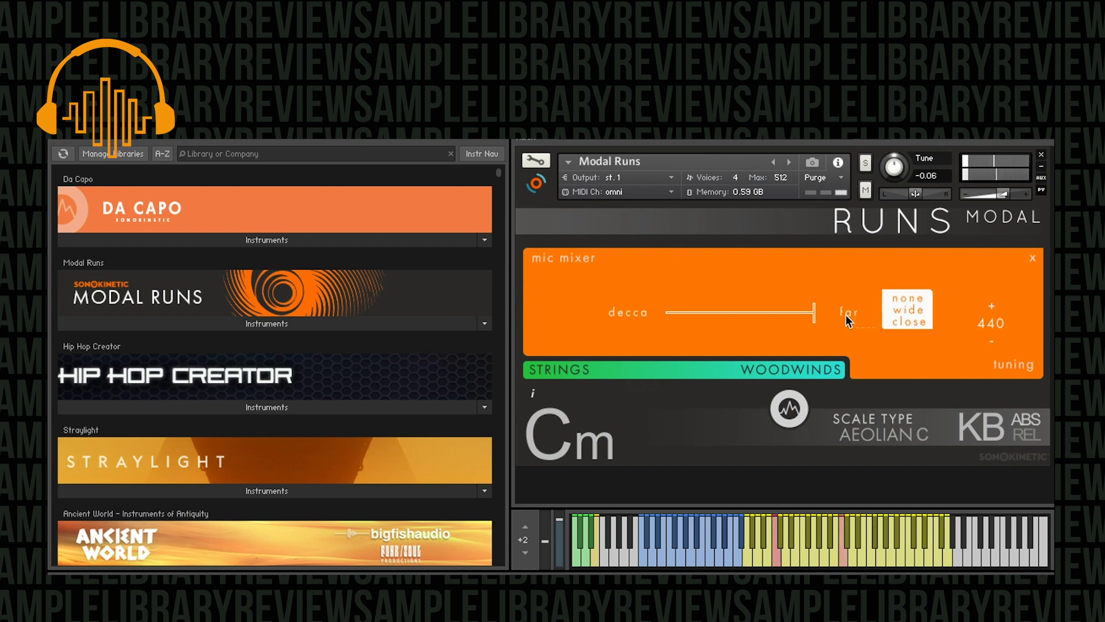
{"action": "left_click", "coordinate": [903, 324]}
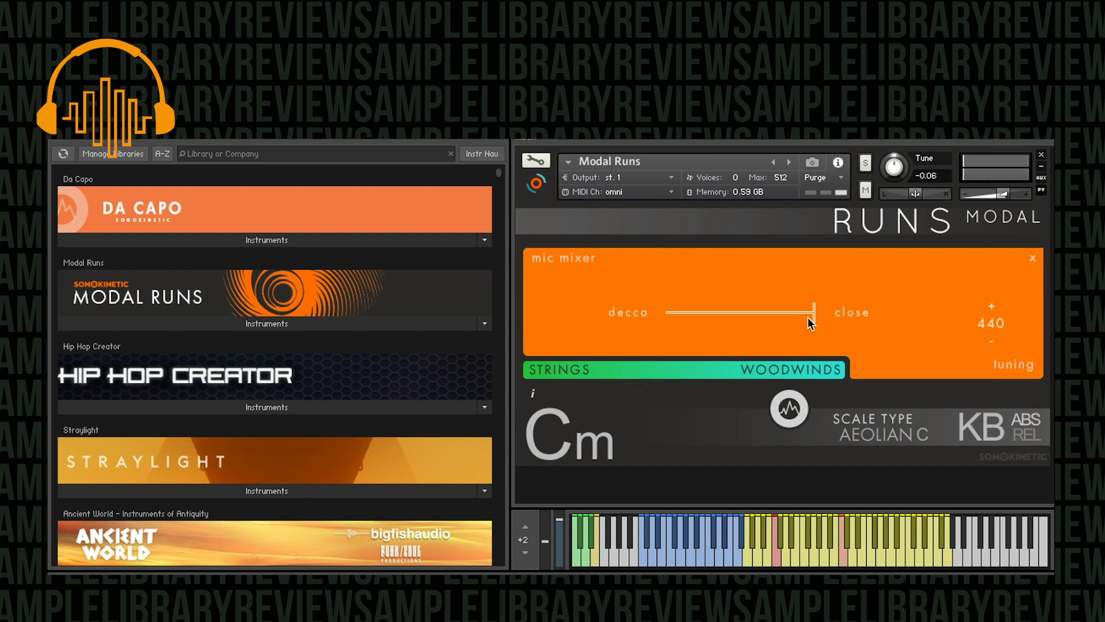
{"action": "left_click_drag", "start_coordinate": [816, 316], "coordinate": [738, 321]}
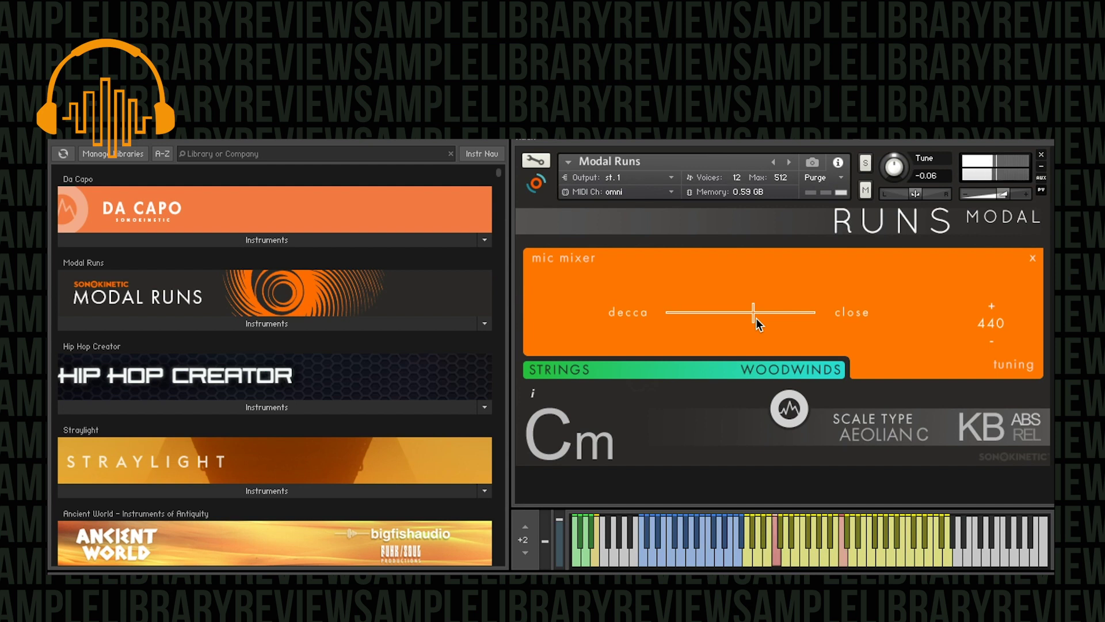
{"action": "left_click_drag", "start_coordinate": [755, 318], "coordinate": [700, 318]}
Swap the decca mic for far and shift the blend to about three quarters close.
{"action": "left_click", "coordinate": [624, 313]}
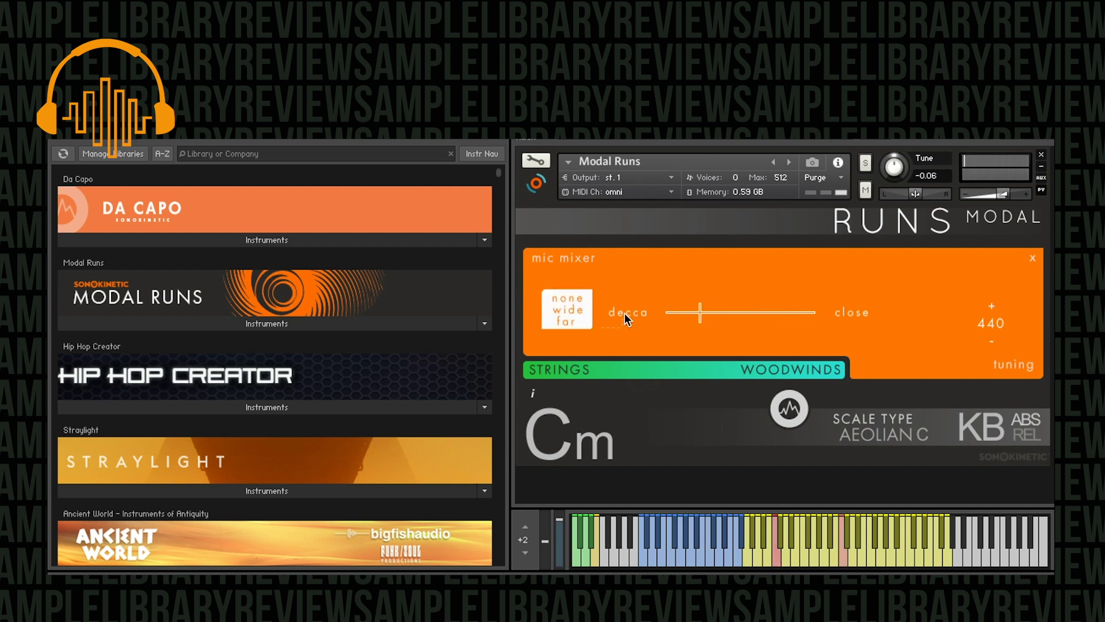
{"action": "left_click", "coordinate": [568, 320]}
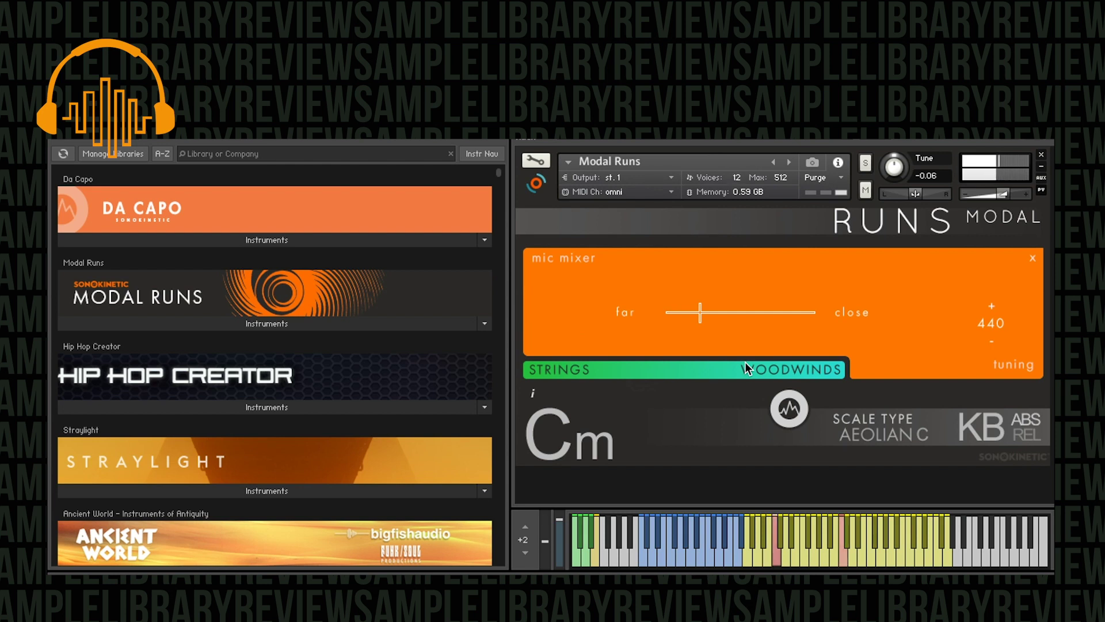
{"action": "left_click_drag", "start_coordinate": [701, 313], "coordinate": [777, 317]}
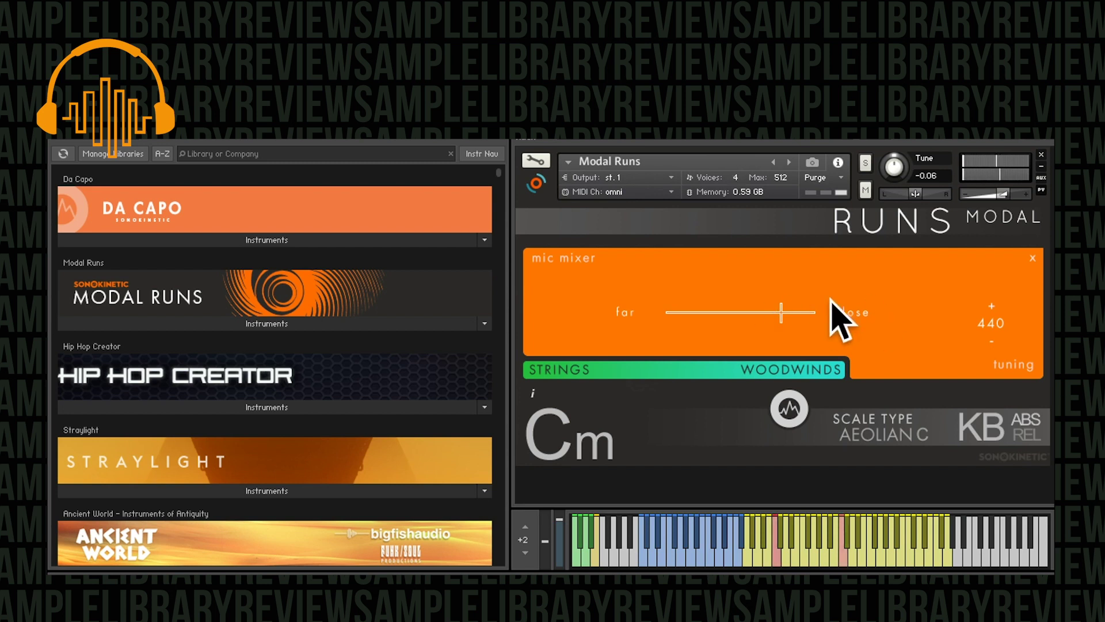
Change the far mic back to decca, blend it slightly stronger than close, and close the mic mixer.
{"action": "left_click", "coordinate": [626, 313]}
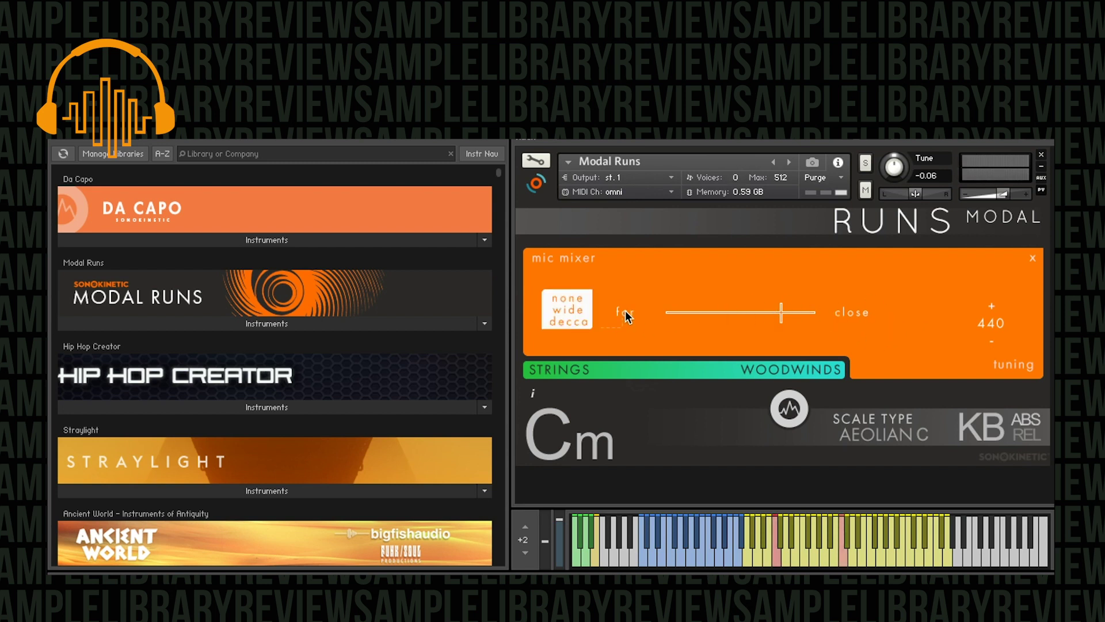
{"action": "left_click", "coordinate": [590, 328]}
{"action": "left_click_drag", "start_coordinate": [785, 314], "coordinate": [744, 318]}
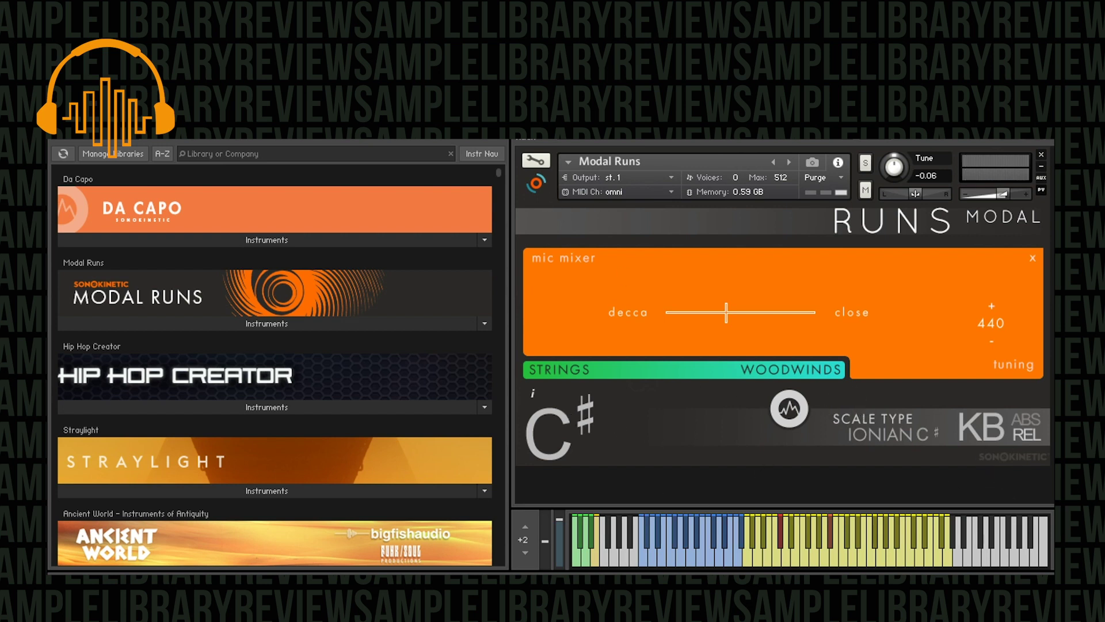
{"action": "left_click", "coordinate": [1034, 260]}
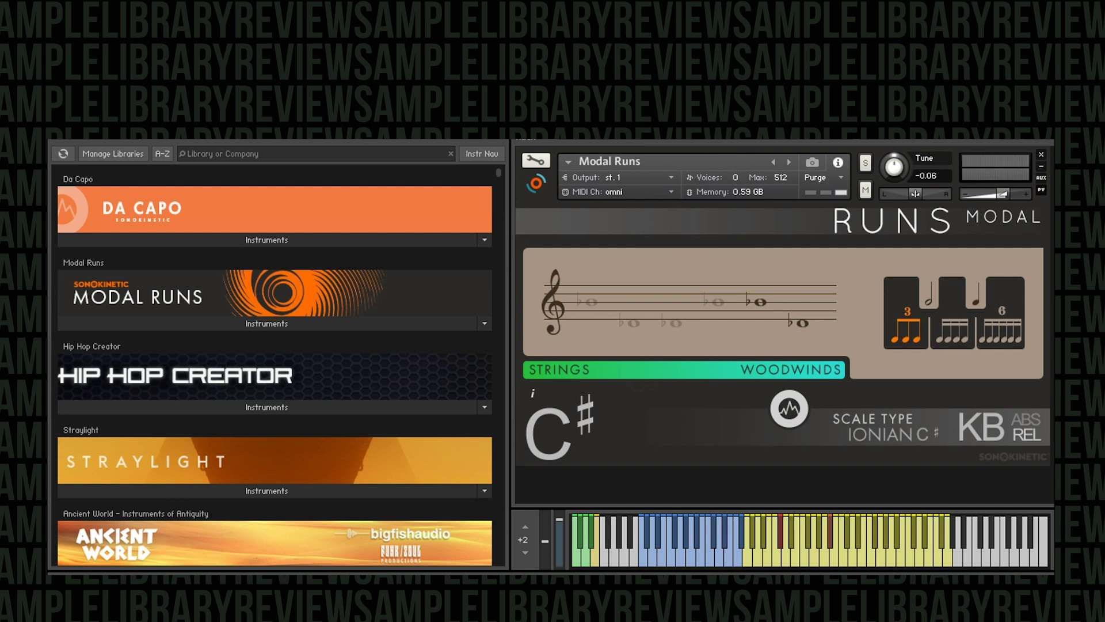
Reopen the mic mixer, sweep the decca/close blend and leave it at about 30% towards close, then close the mixer.
{"action": "left_click", "coordinate": [796, 412]}
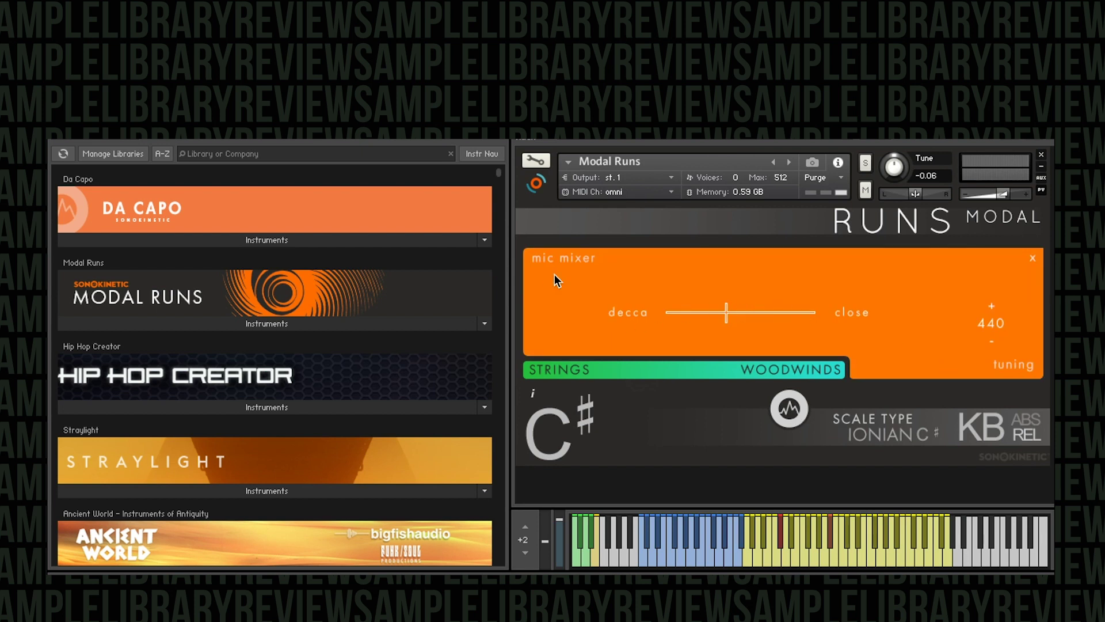
{"action": "left_click", "coordinate": [787, 407]}
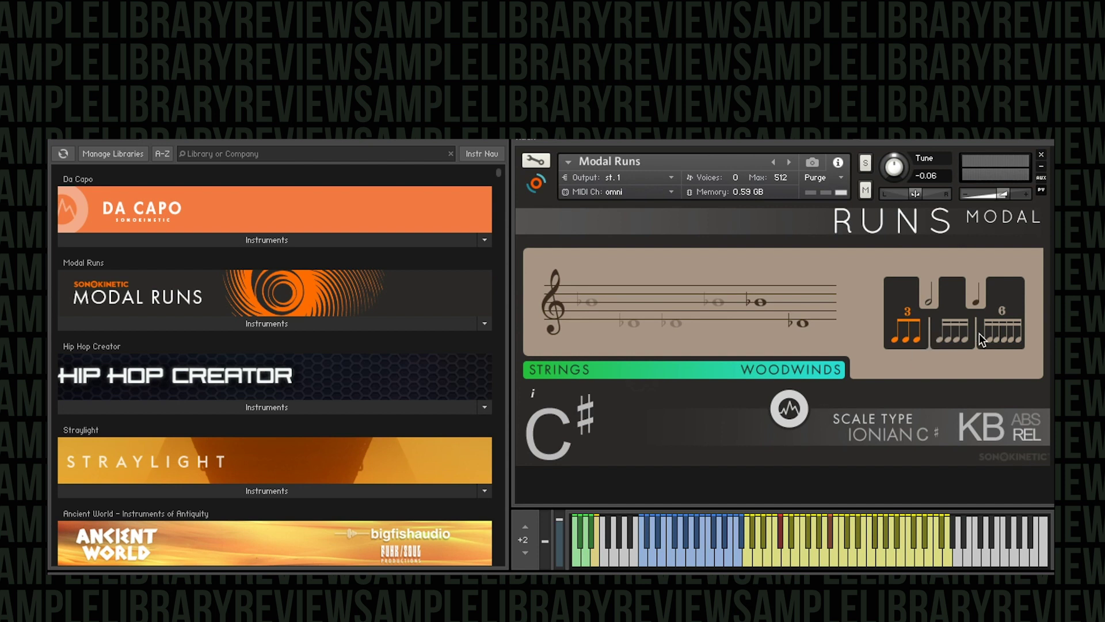
{"action": "left_click", "coordinate": [776, 414]}
{"action": "left_click_drag", "start_coordinate": [726, 314], "coordinate": [921, 337]}
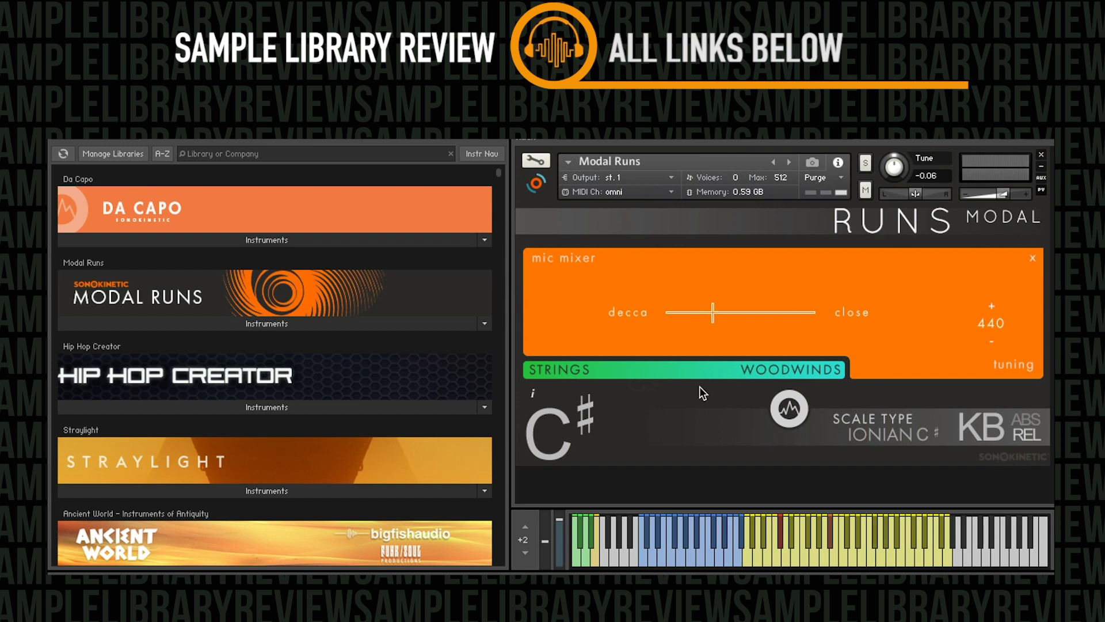
{"action": "left_click", "coordinate": [1033, 260]}
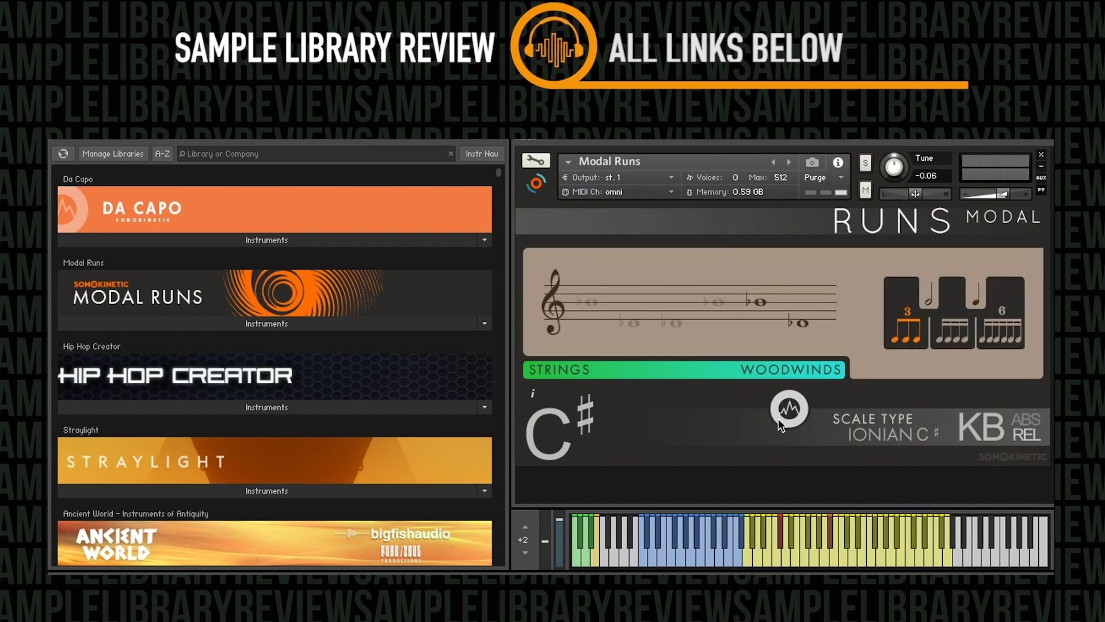